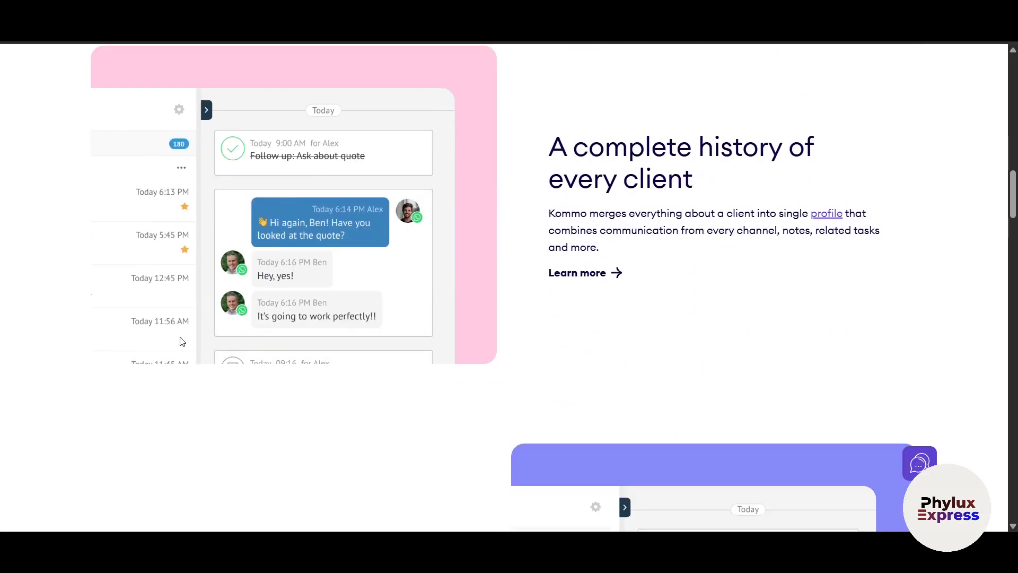
Step: Look through the Kommo homepage, examining its client history, AI toolkit, pipeline, task and bot features and the pricing plans
{"action": "scroll", "coordinate": [179, 341], "scroll_direction": "down", "scroll_amount": 4}
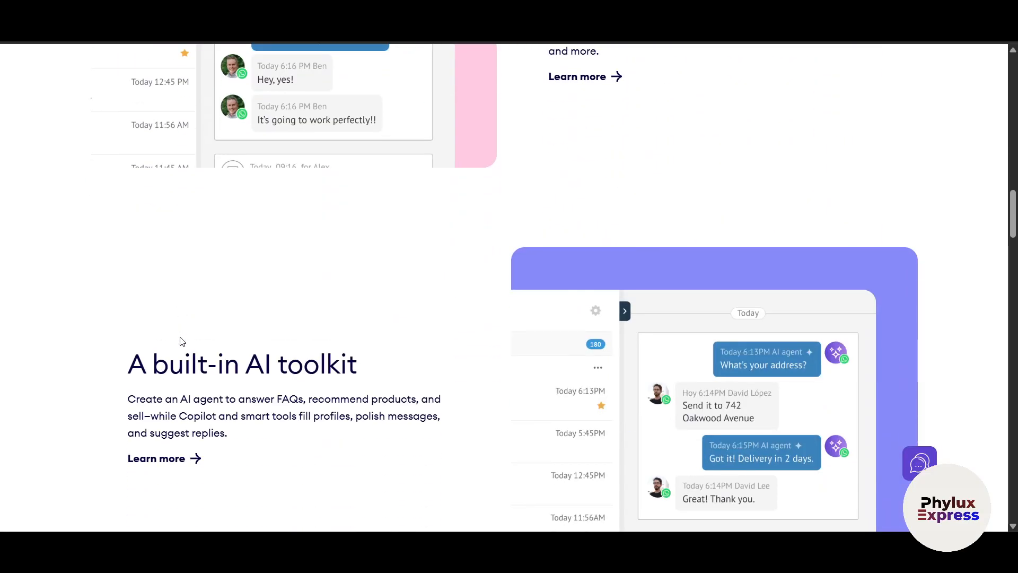
{"action": "scroll", "coordinate": [180, 341], "scroll_direction": "down", "scroll_amount": 8}
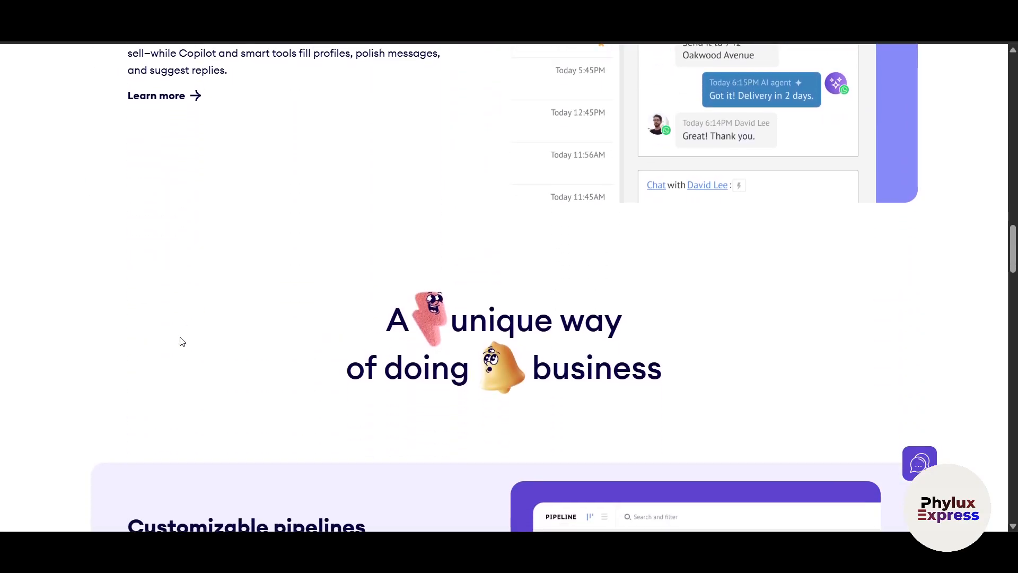
{"action": "scroll", "coordinate": [180, 340], "scroll_direction": "down", "scroll_amount": 7}
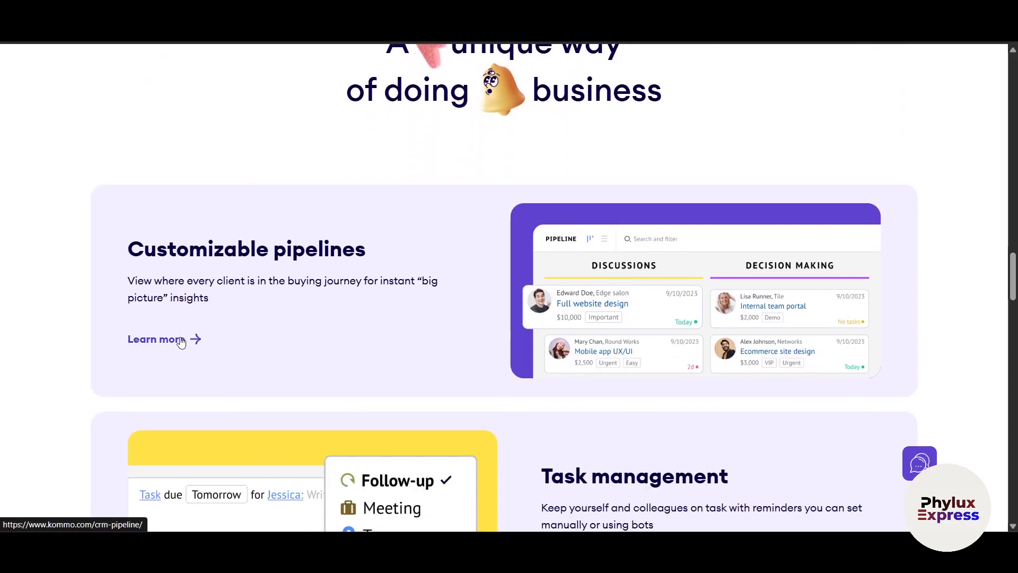
{"action": "scroll", "coordinate": [181, 341], "scroll_direction": "down", "scroll_amount": 4}
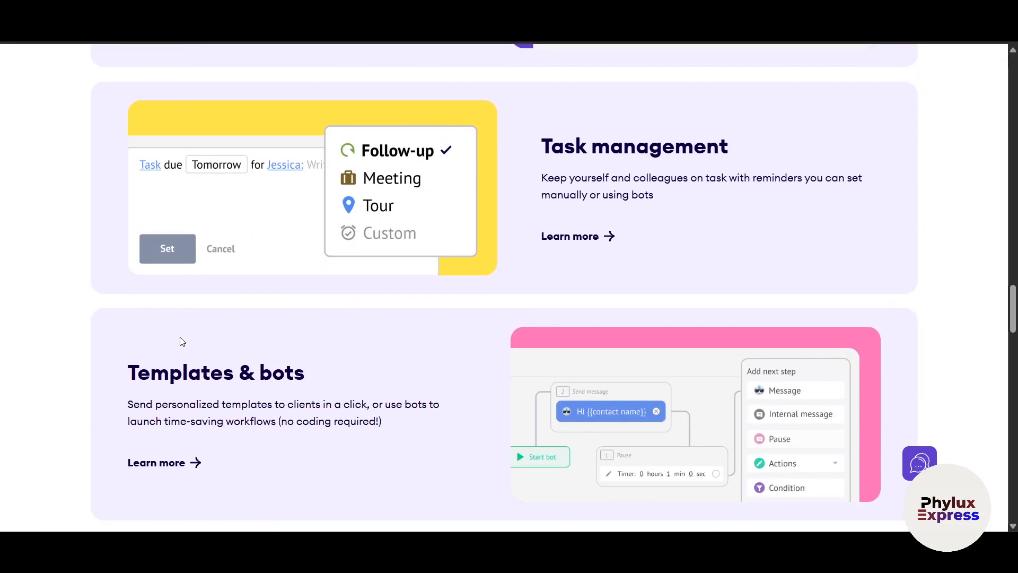
{"action": "scroll", "coordinate": [182, 341], "scroll_direction": "down", "scroll_amount": 3}
{"action": "scroll", "coordinate": [182, 341], "scroll_direction": "down", "scroll_amount": 6}
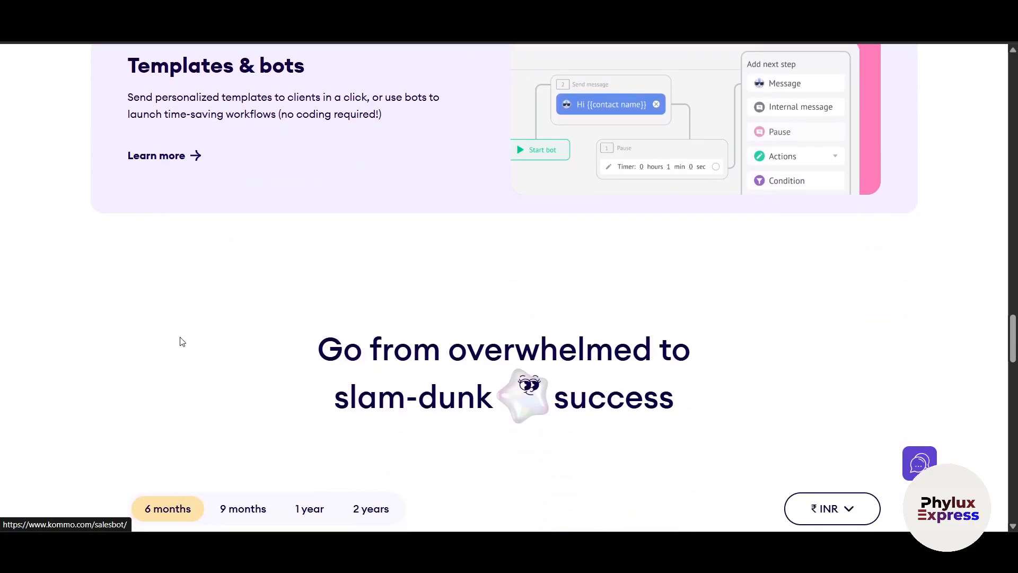
{"action": "scroll", "coordinate": [182, 341], "scroll_direction": "down", "scroll_amount": 5}
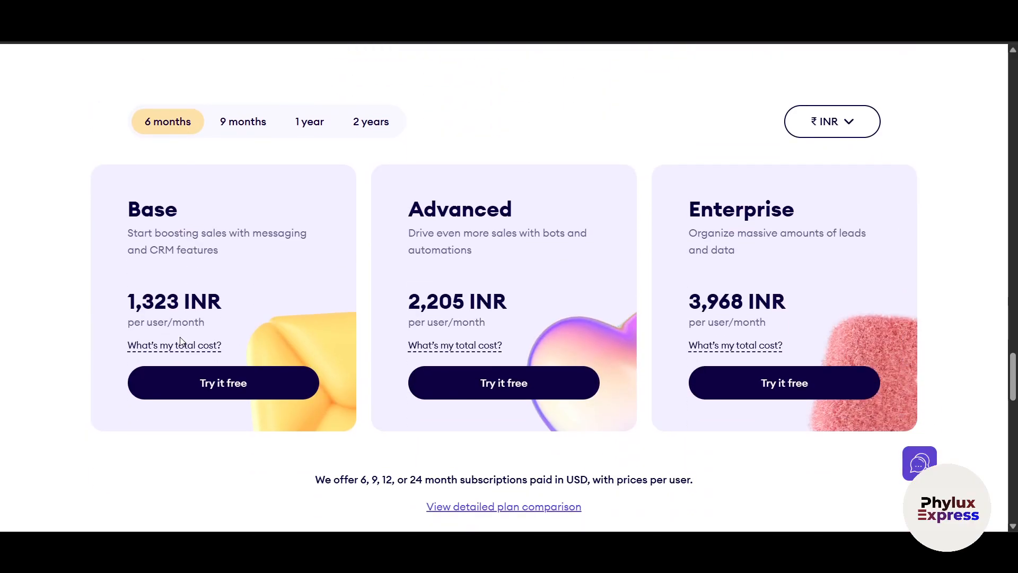
{"action": "scroll", "coordinate": [180, 341], "scroll_direction": "down", "scroll_amount": 5}
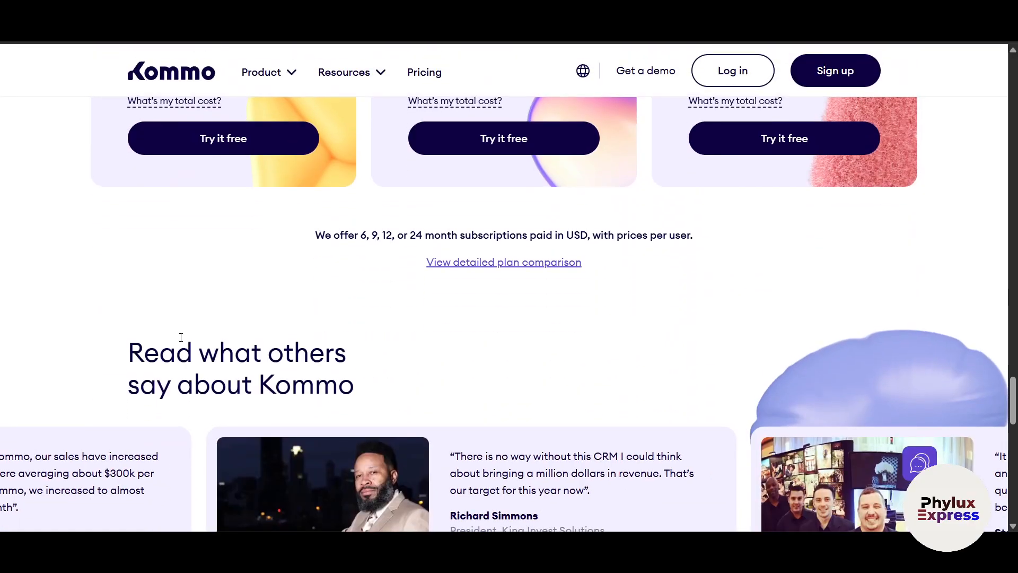
{"action": "scroll", "coordinate": [181, 339], "scroll_direction": "down", "scroll_amount": 4}
{"action": "scroll", "coordinate": [179, 341], "scroll_direction": "up", "scroll_amount": 20}
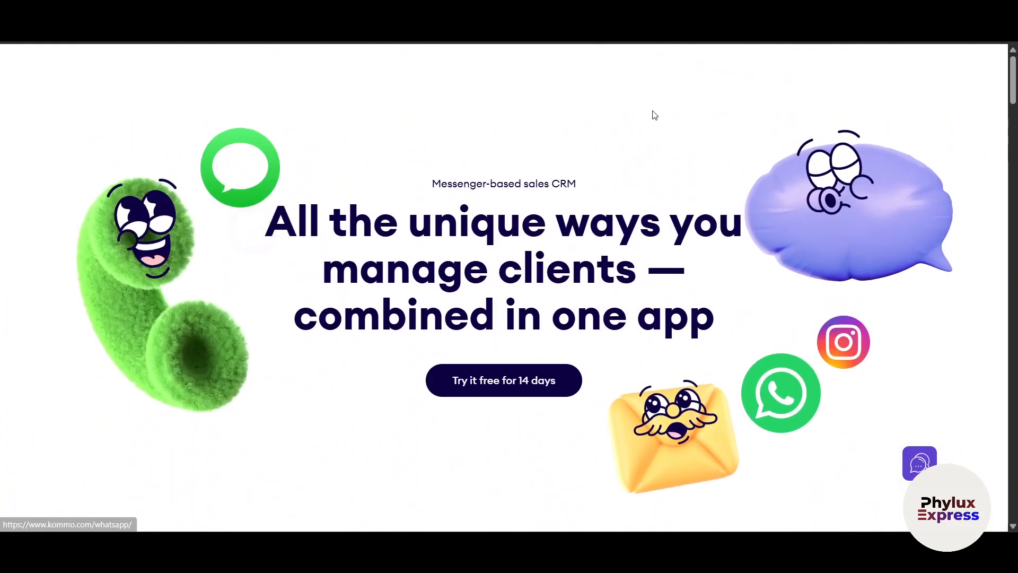
Step: Start the 14-day free trial by signing up with an existing Google account and granting Kommo access to it
{"action": "left_click", "coordinate": [492, 392]}
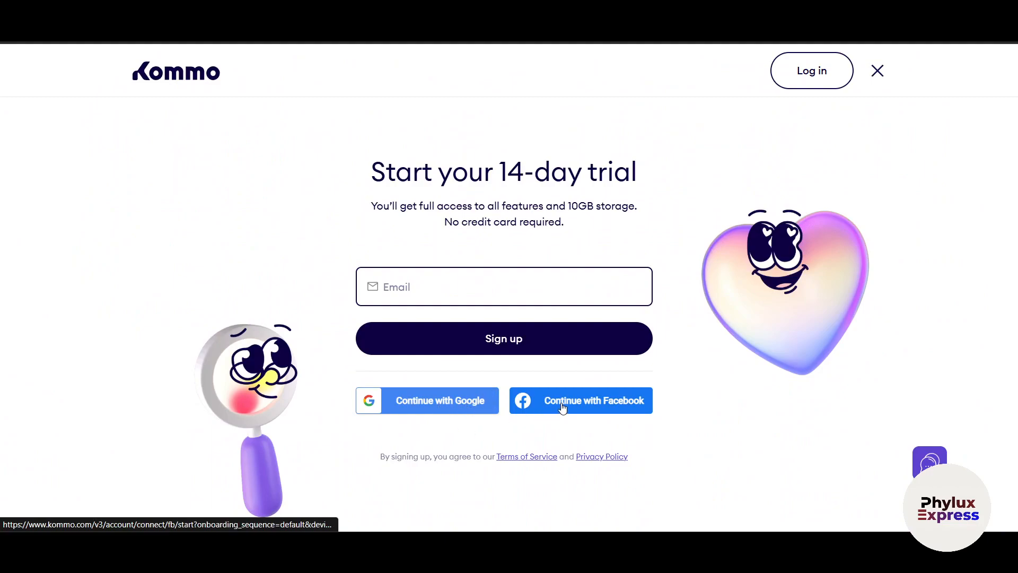
{"action": "left_click", "coordinate": [473, 394]}
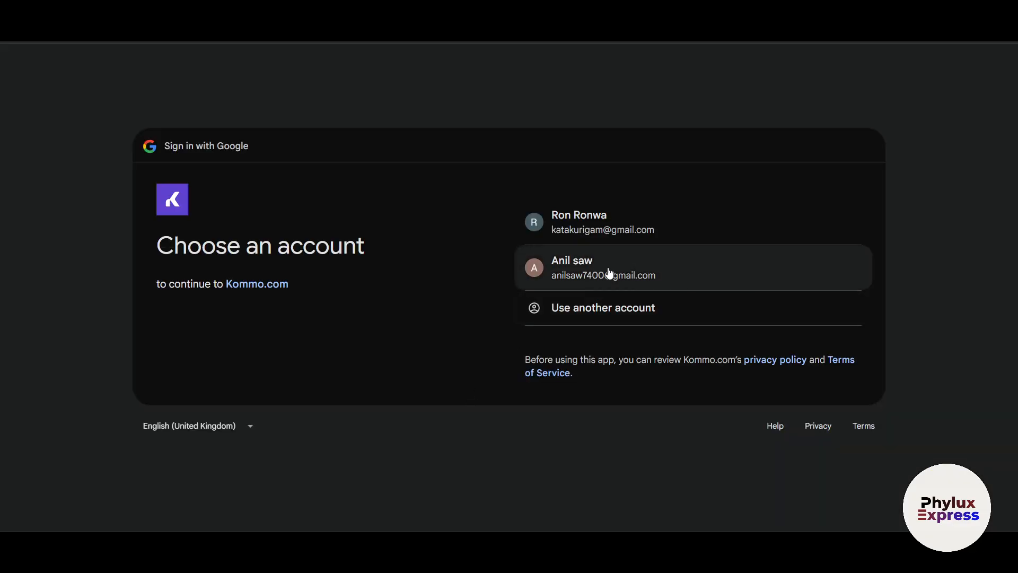
{"action": "left_click", "coordinate": [609, 272]}
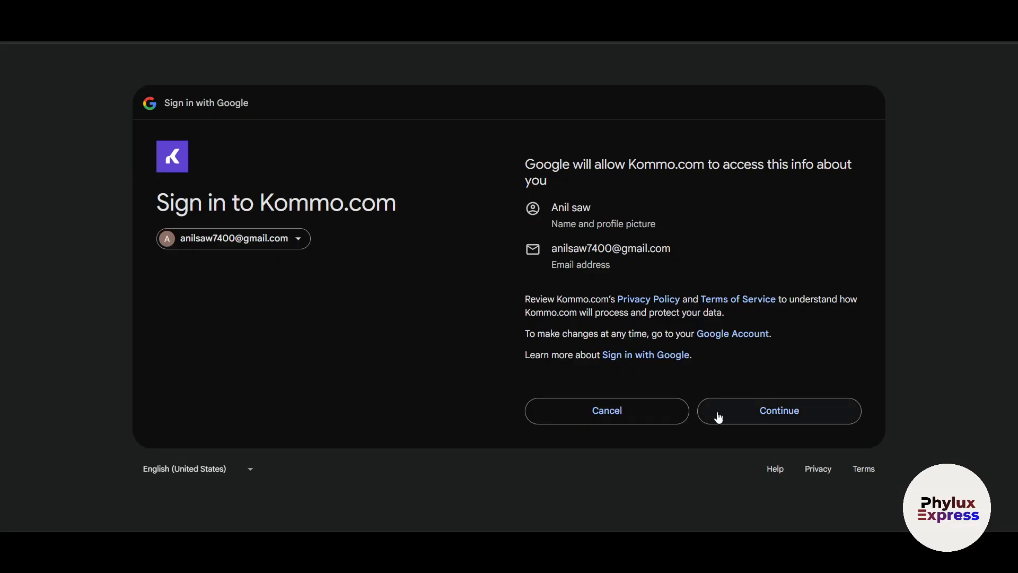
{"action": "left_click", "coordinate": [740, 412]}
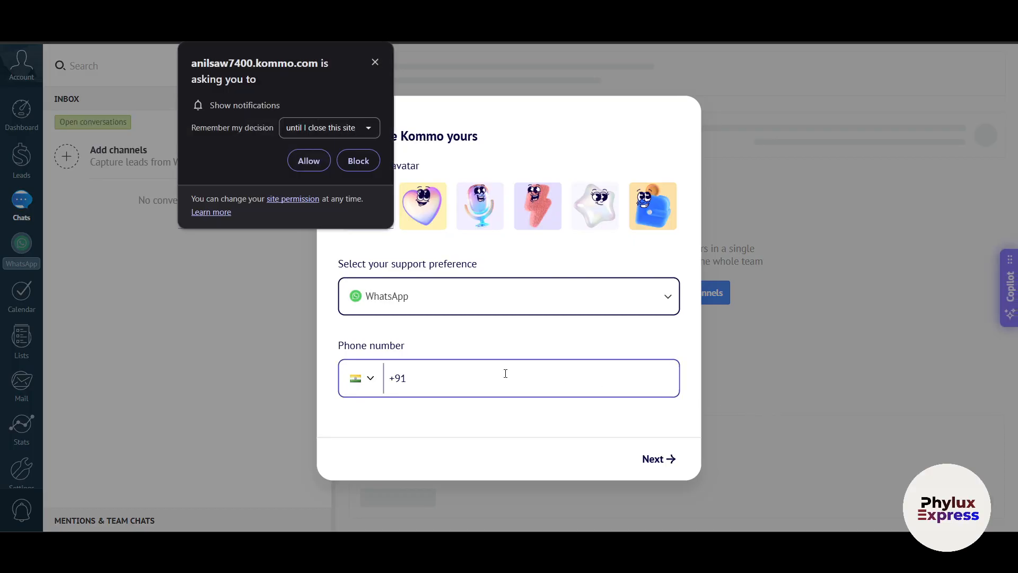
Step: Block the site's notifications, set the support preference to In-app support chat and continue the setup
{"action": "left_click", "coordinate": [357, 167]}
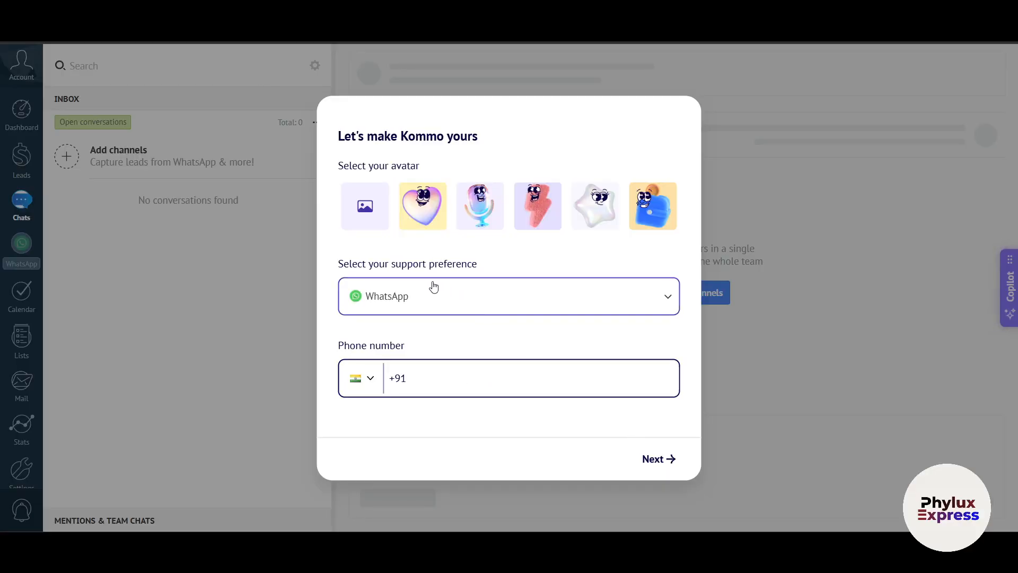
{"action": "left_click", "coordinate": [485, 294]}
{"action": "left_click", "coordinate": [486, 299]}
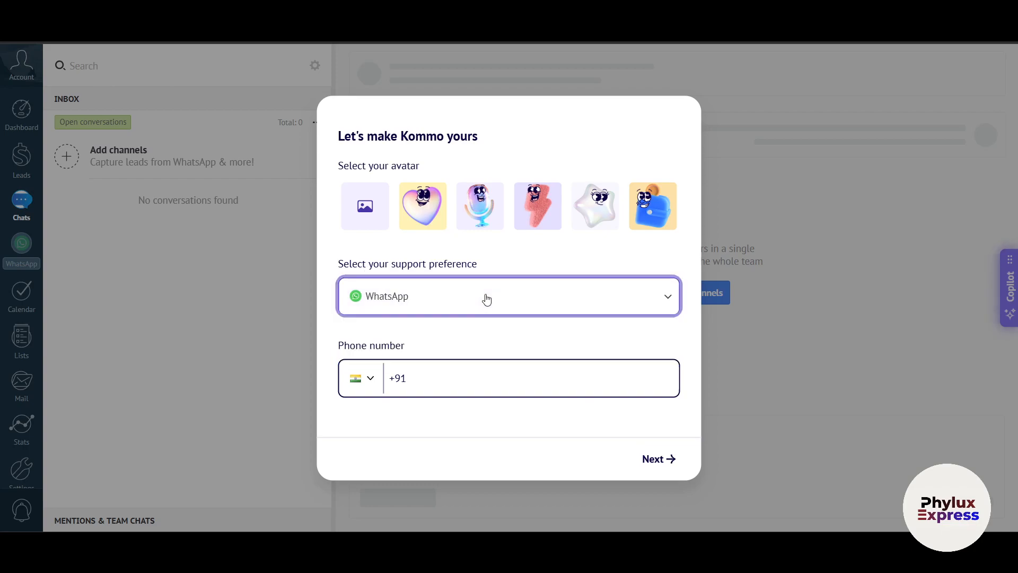
{"action": "left_click", "coordinate": [484, 295]}
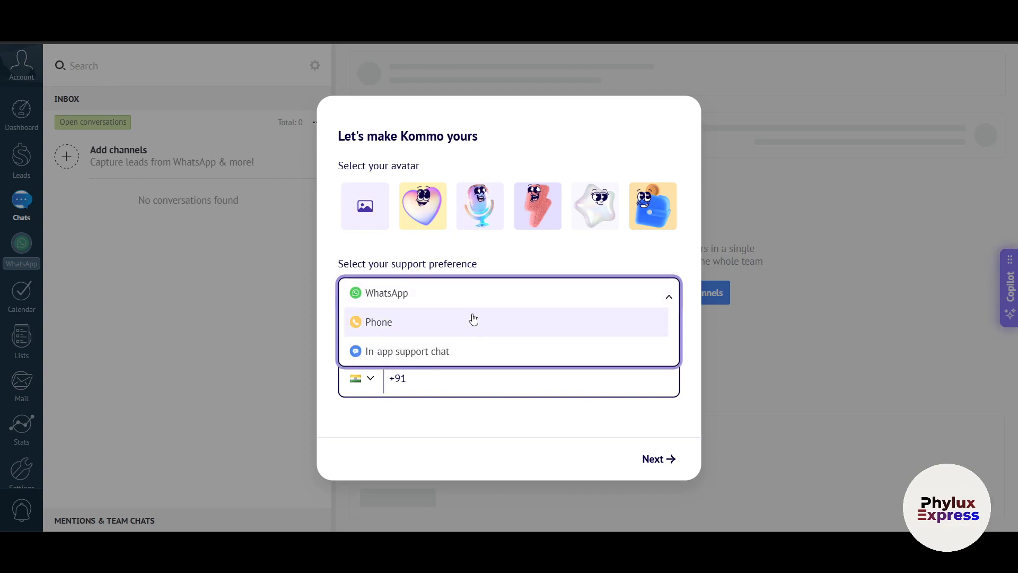
{"action": "left_click", "coordinate": [457, 350]}
{"action": "left_click", "coordinate": [657, 459]}
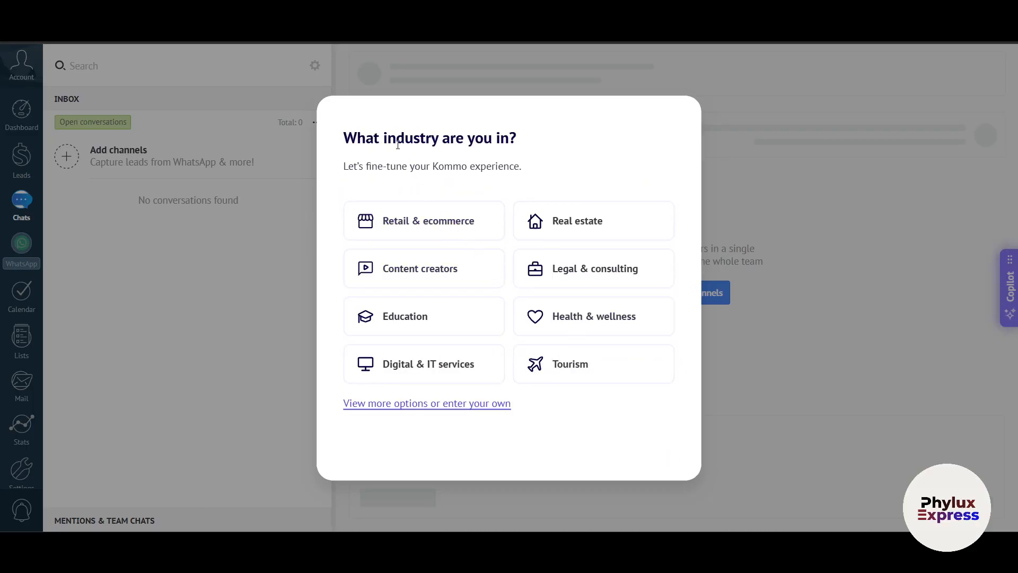
Step: Answer the onboarding questions with industry Retail & ecommerce, products Baby & children's products, and 11–20 team members
{"action": "left_click", "coordinate": [451, 229]}
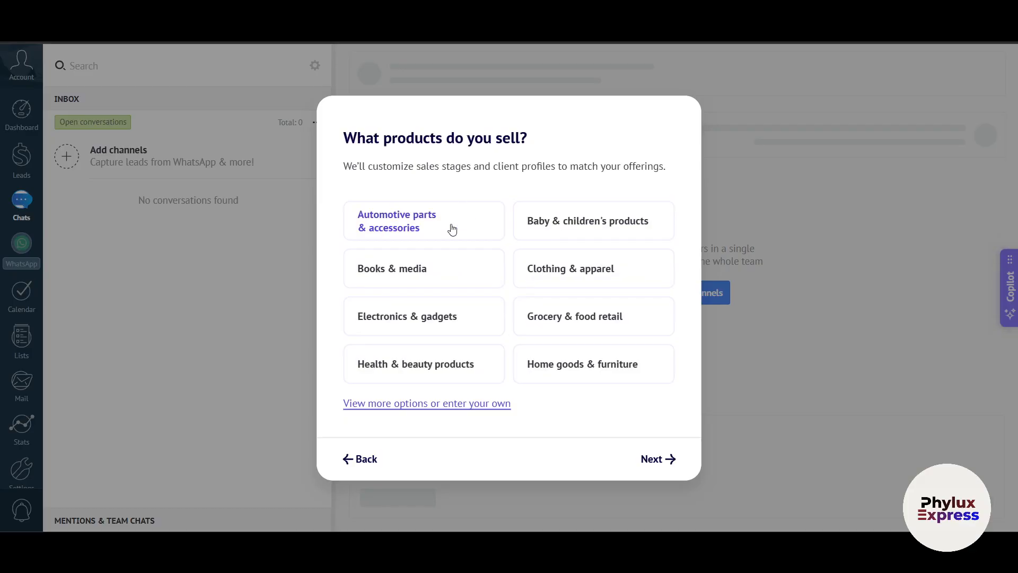
{"action": "left_click", "coordinate": [561, 225]}
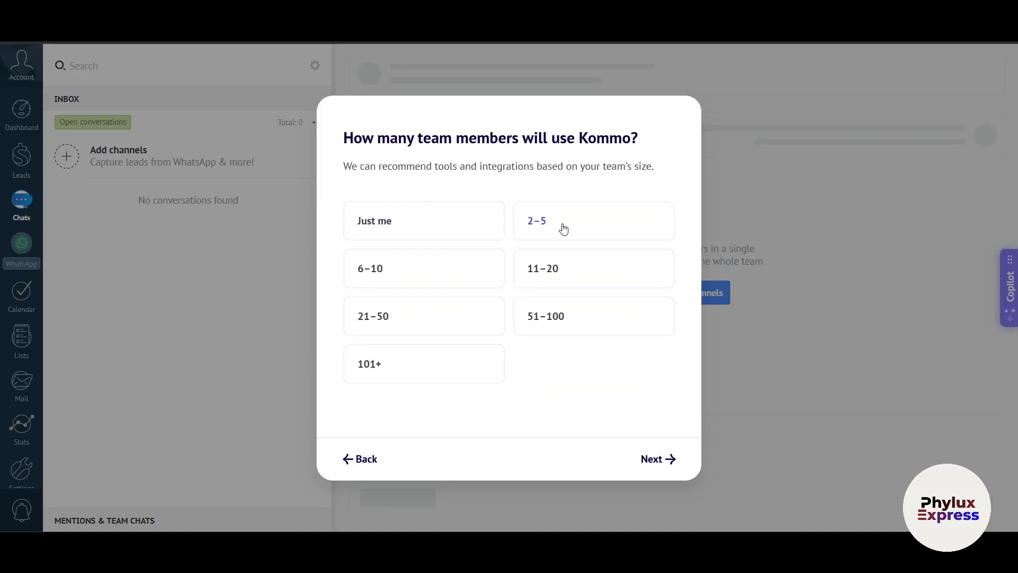
{"action": "left_click", "coordinate": [564, 281]}
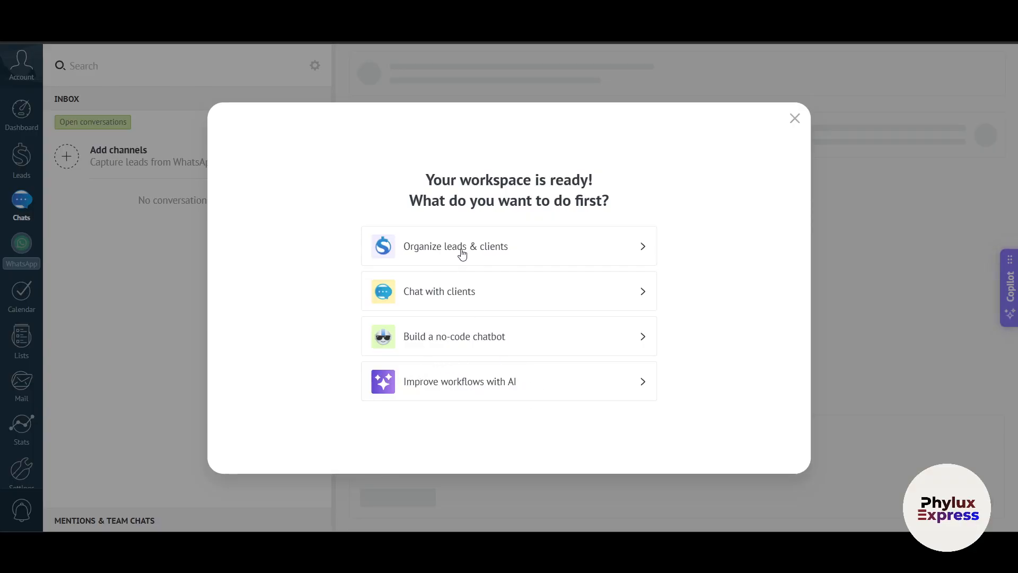
Step: Choose Organize leads & clients as the first task and dismiss the pipeline introduction and Help Center tip
{"action": "left_click", "coordinate": [489, 255]}
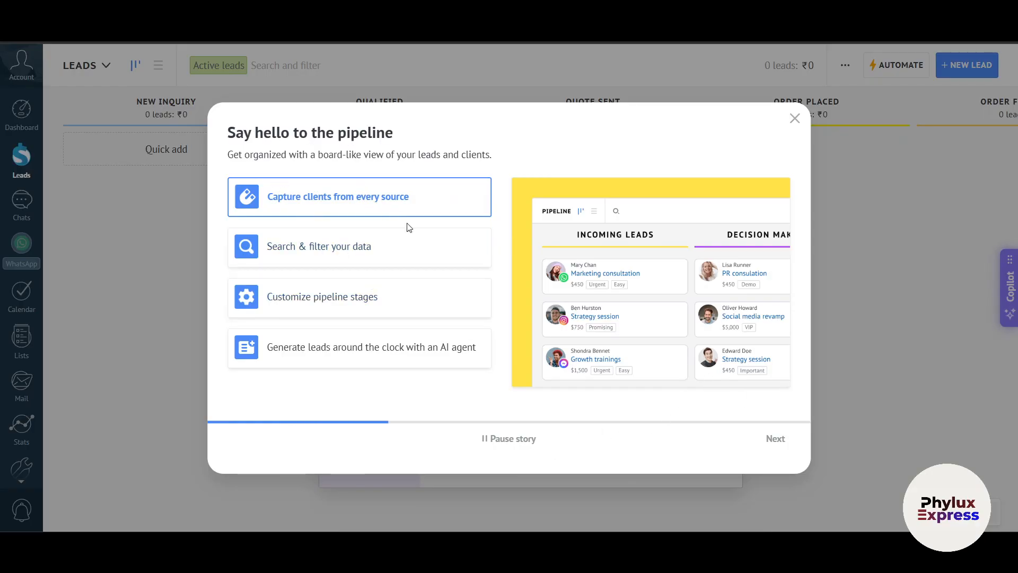
{"action": "left_click", "coordinate": [794, 121]}
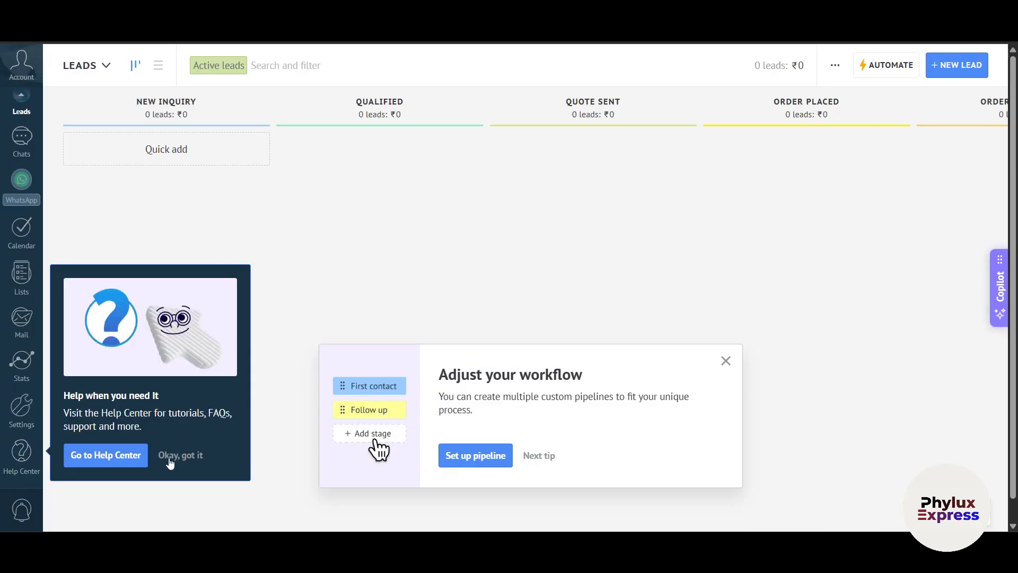
{"action": "left_click", "coordinate": [169, 456]}
Step: Open the dashboard, dismiss the expert help offer and examine the message, conversation, lead and task widgets
{"action": "left_click", "coordinate": [16, 64]}
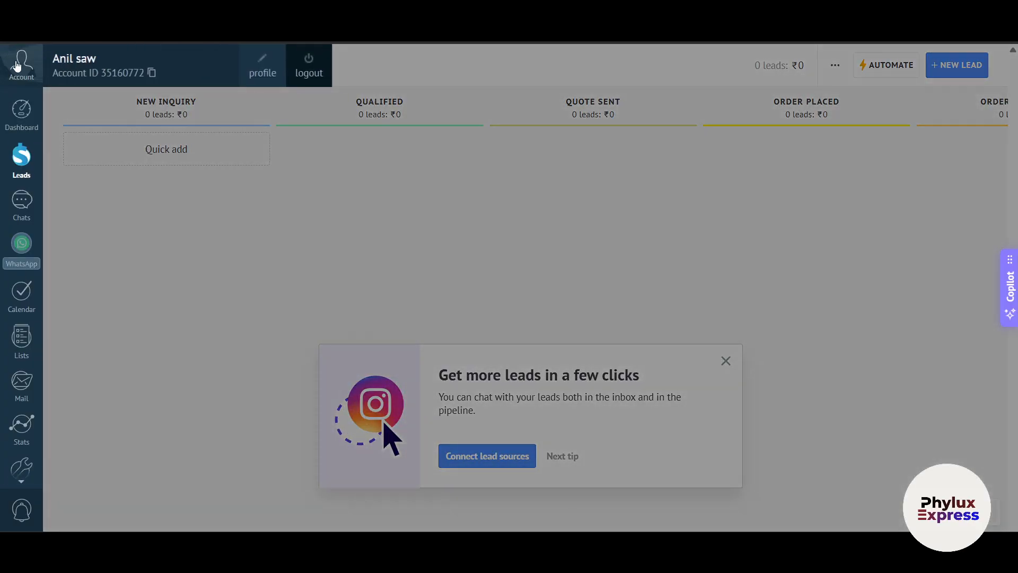
{"action": "left_click", "coordinate": [21, 112]}
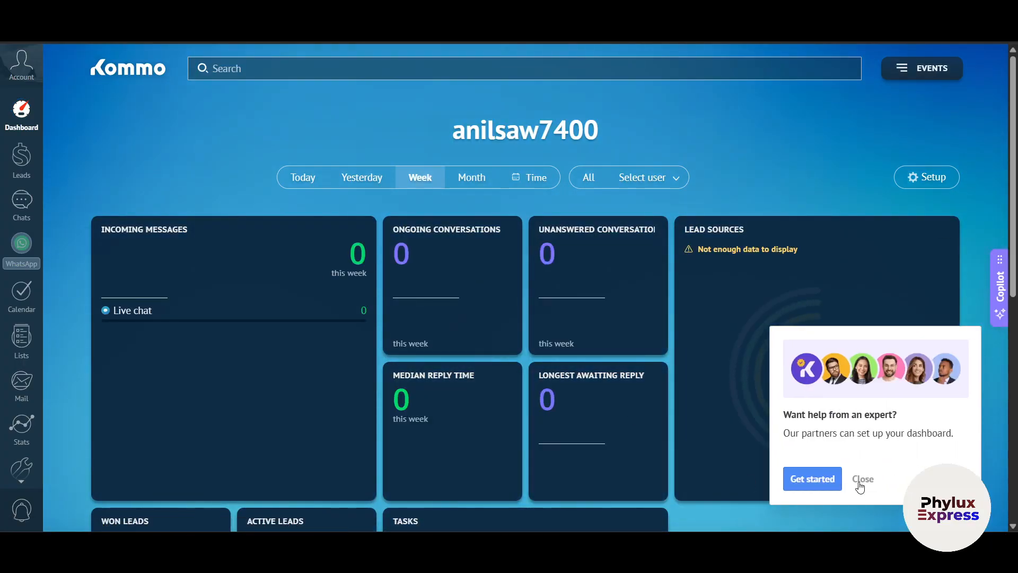
{"action": "left_click", "coordinate": [862, 479]}
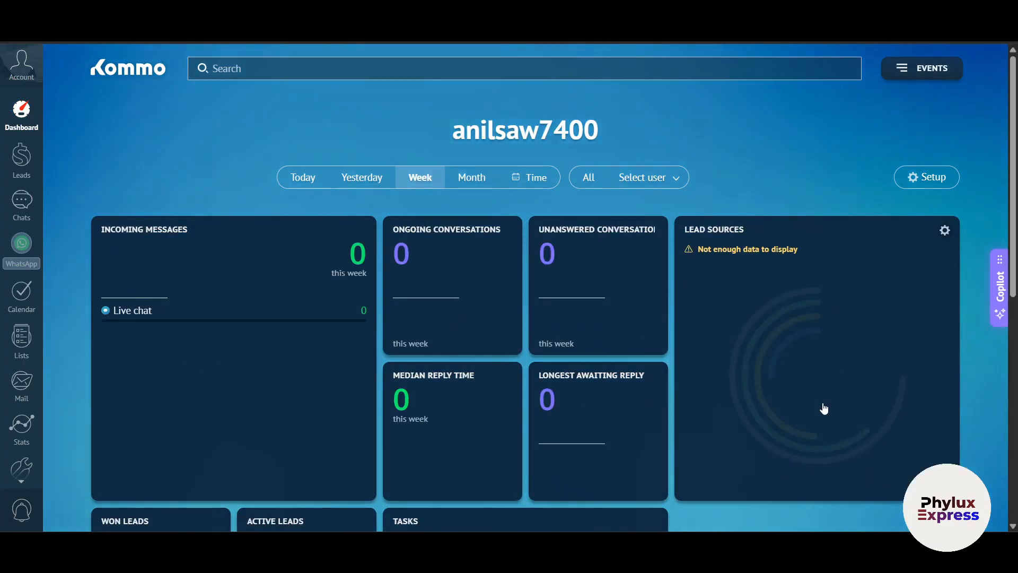
{"action": "scroll", "coordinate": [694, 421], "scroll_direction": "down", "scroll_amount": 2}
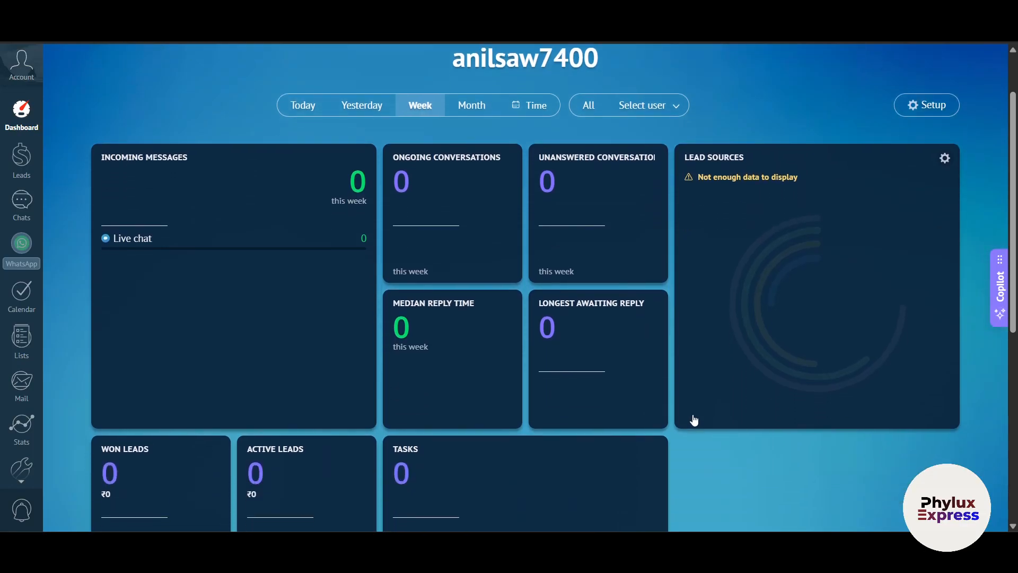
{"action": "scroll", "coordinate": [693, 420], "scroll_direction": "down", "scroll_amount": 2}
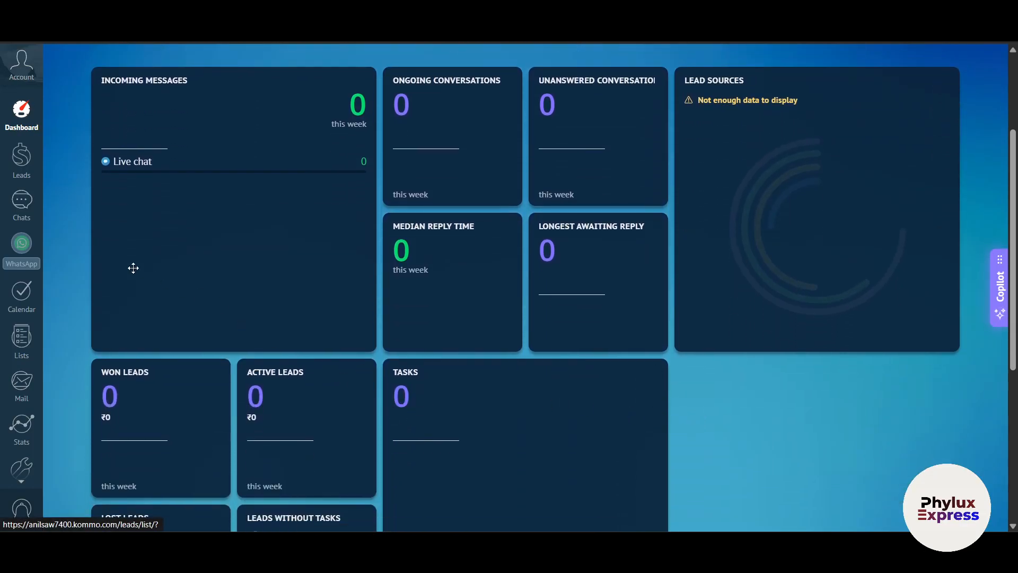
Step: Open the leads pipeline, dismiss the workflow tip and look across the stages through Order Shipped
{"action": "left_click", "coordinate": [30, 166]}
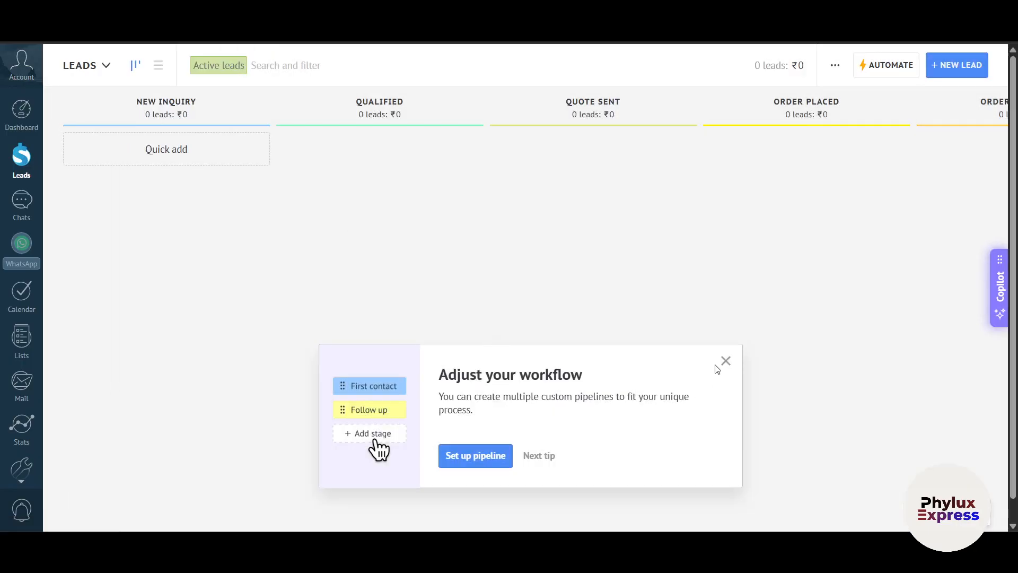
{"action": "left_click", "coordinate": [724, 364]}
{"action": "scroll", "coordinate": [865, 118], "scroll_direction": "right", "scroll_amount": 5}
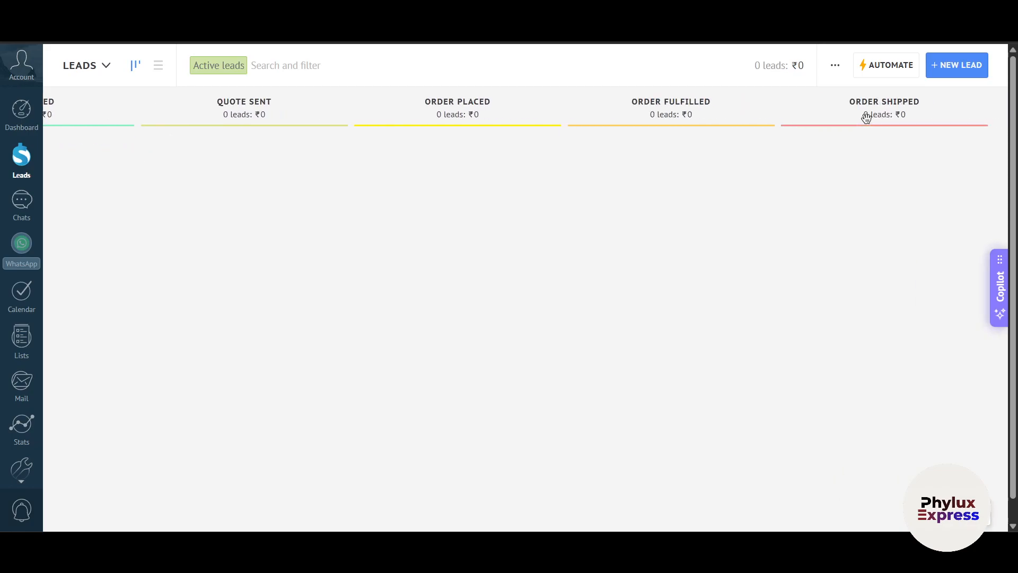
{"action": "scroll", "coordinate": [560, 195], "scroll_direction": "left", "scroll_amount": 5}
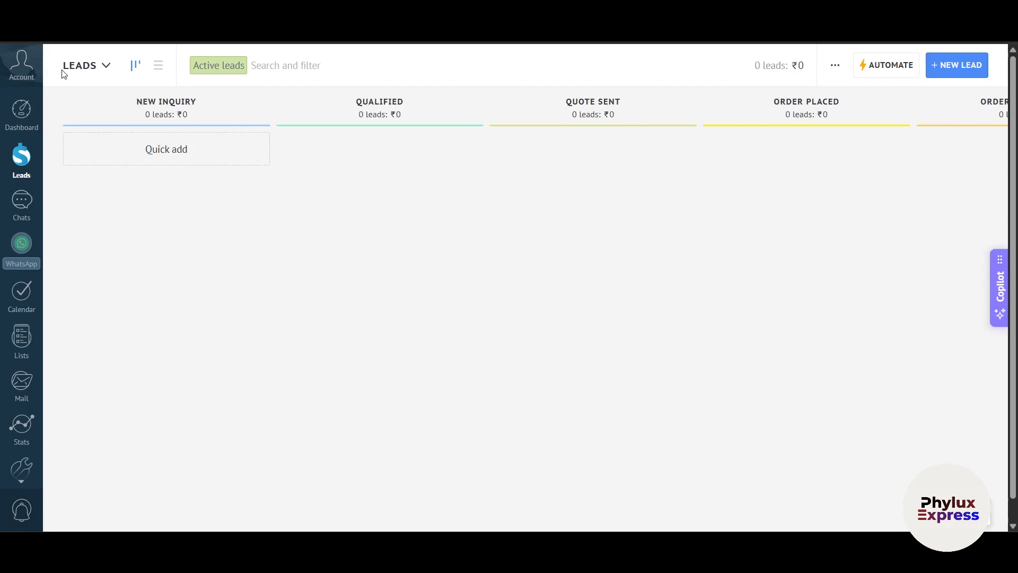
Step: Quick-add a New Inquiry lead with its name, value 15000, contact first name "Contract of 200000" and company Phylux Express
{"action": "left_click", "coordinate": [175, 154]}
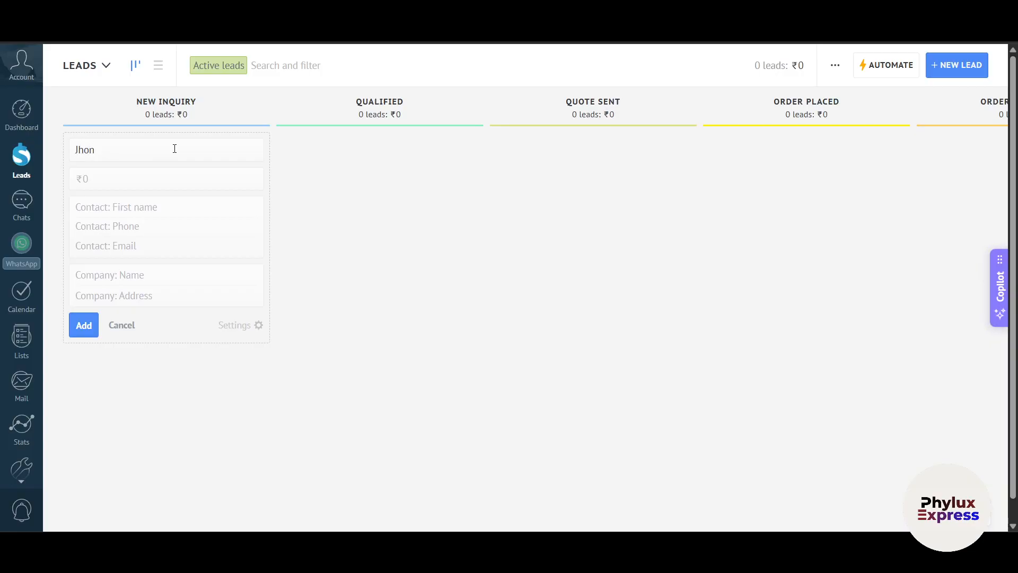
{"action": "type", "text": "15000"}
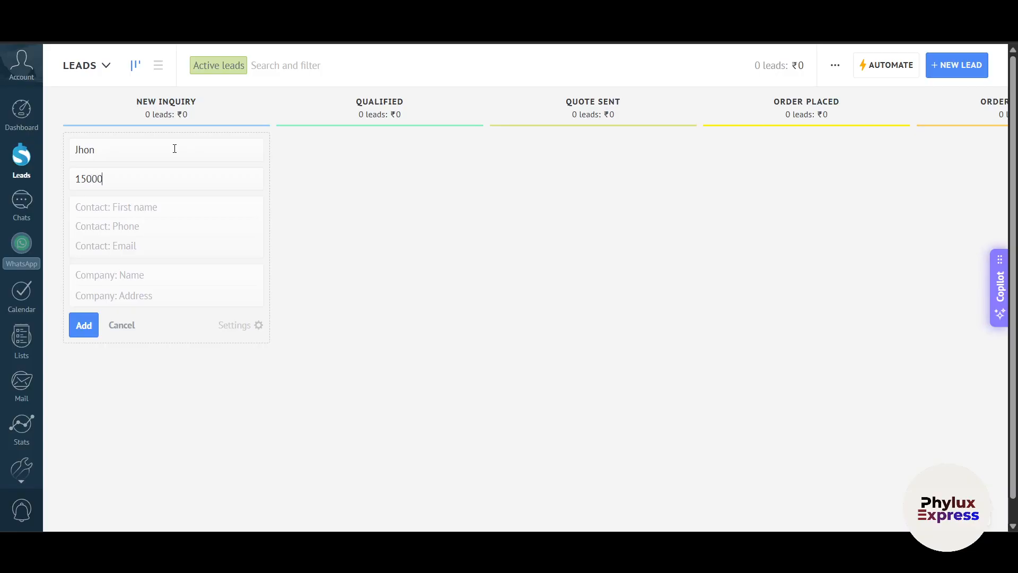
{"action": "type", "text": "Contract of 200000"}
{"action": "left_click", "coordinate": [147, 278]}
{"action": "type", "text": "P"}
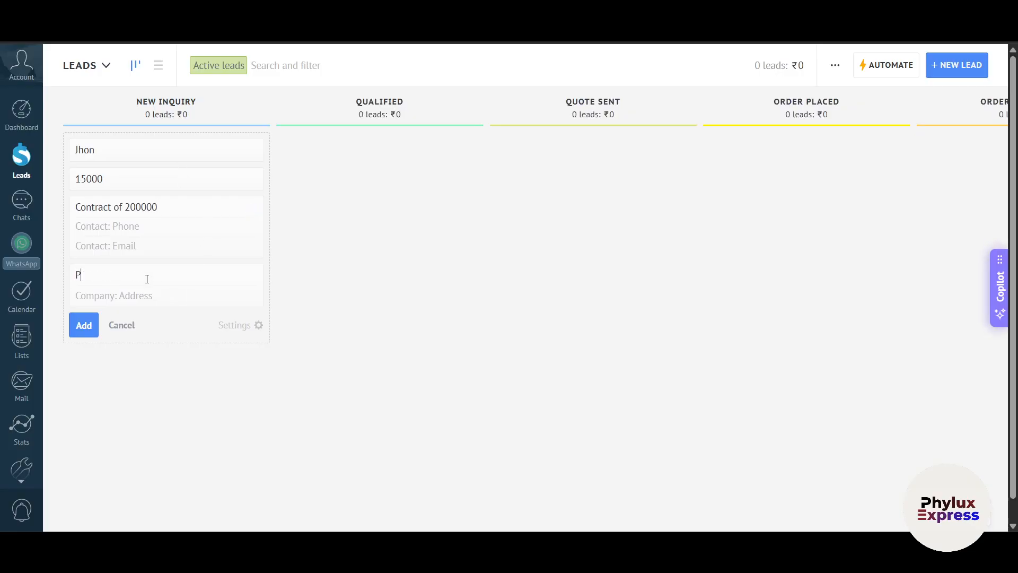
{"action": "type", "text": "hylux Express"}
{"action": "left_click", "coordinate": [83, 333]}
Step: Move the new lead out of the New Inquiry stage and return to the dashboard
{"action": "left_click_drag", "start_coordinate": [134, 185], "coordinate": [903, 505]}
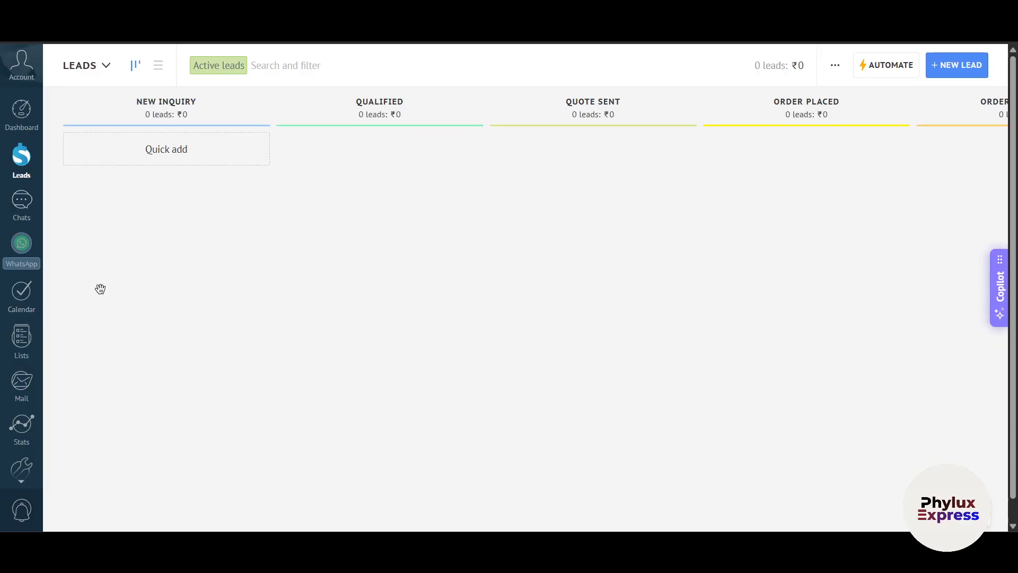
{"action": "scroll", "coordinate": [467, 190], "scroll_direction": "right", "scroll_amount": 5}
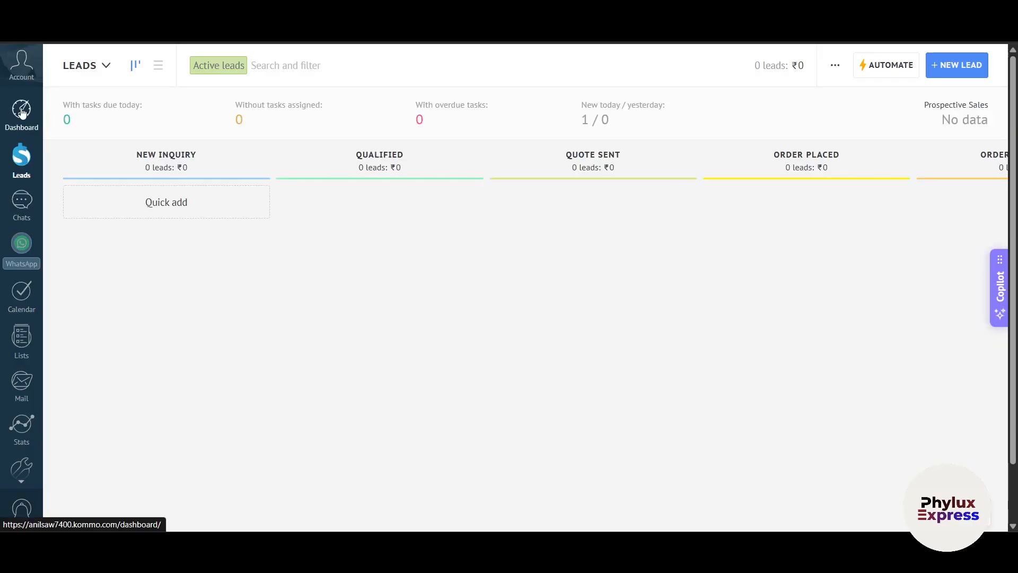
{"action": "left_click", "coordinate": [21, 111]}
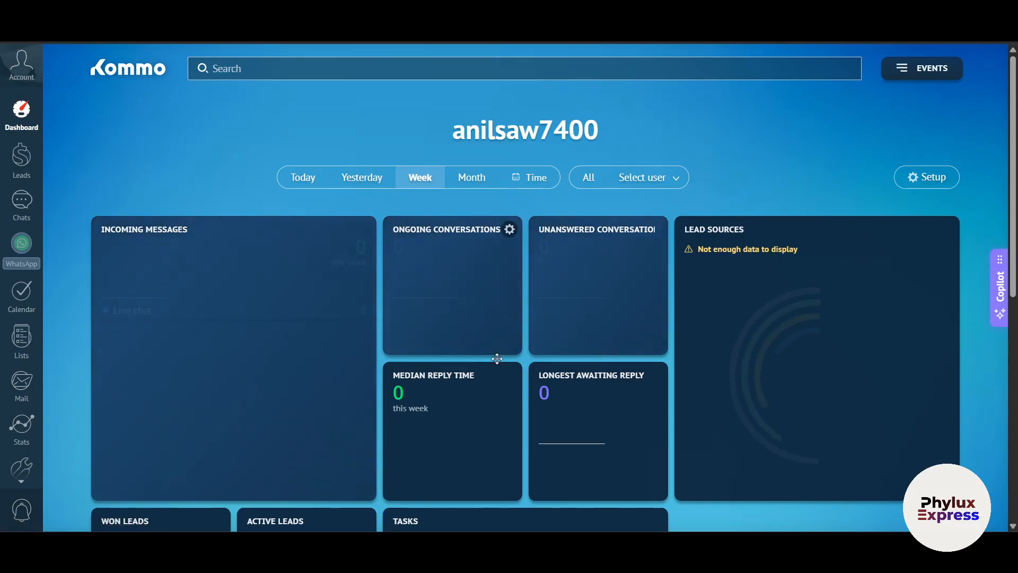
Step: Open the won leads list from the dashboard's Won Leads widget and return to the leads pipeline
{"action": "scroll", "coordinate": [588, 391], "scroll_direction": "down", "scroll_amount": 7}
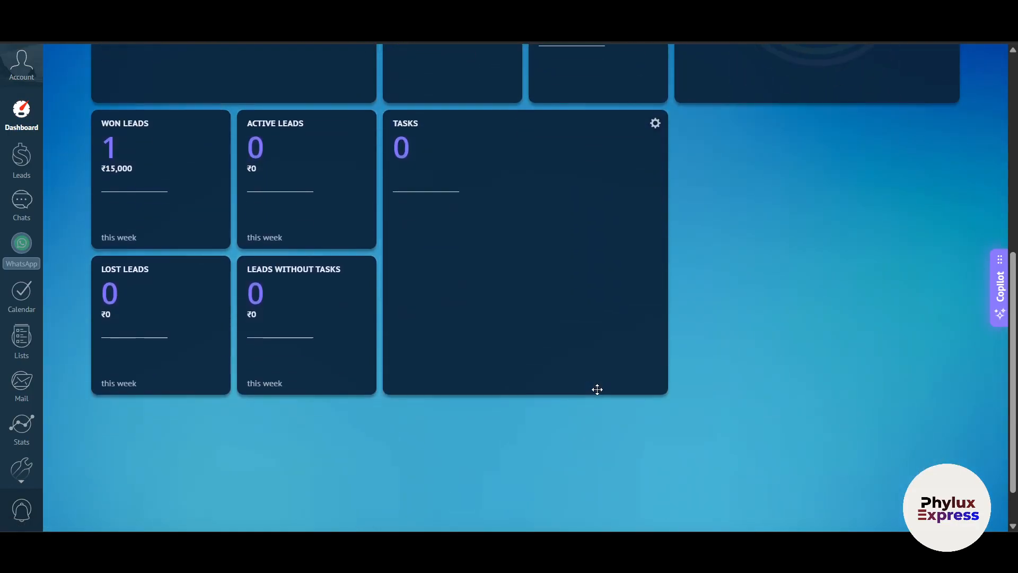
{"action": "left_click", "coordinate": [114, 148]}
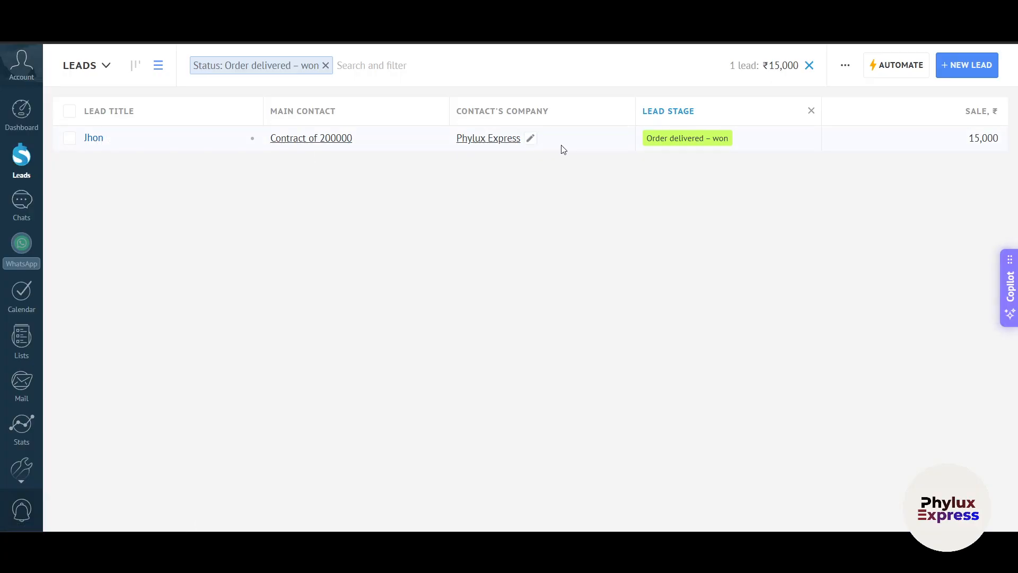
{"action": "left_click", "coordinate": [21, 160]}
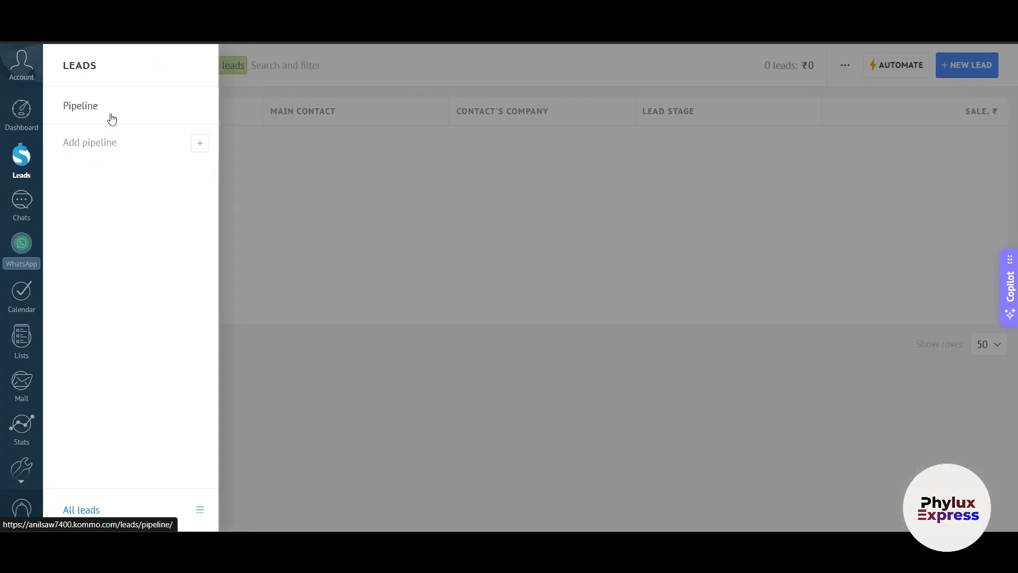
{"action": "left_click", "coordinate": [111, 119]}
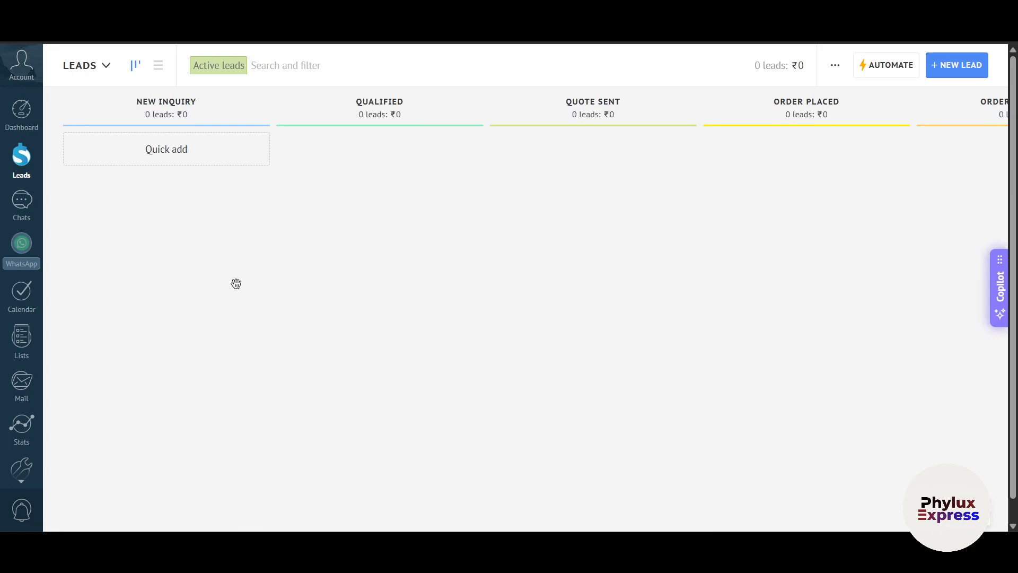
Step: Open a blank new lead form and examine its main fields and its fields-and-groups setup
{"action": "left_click", "coordinate": [952, 64]}
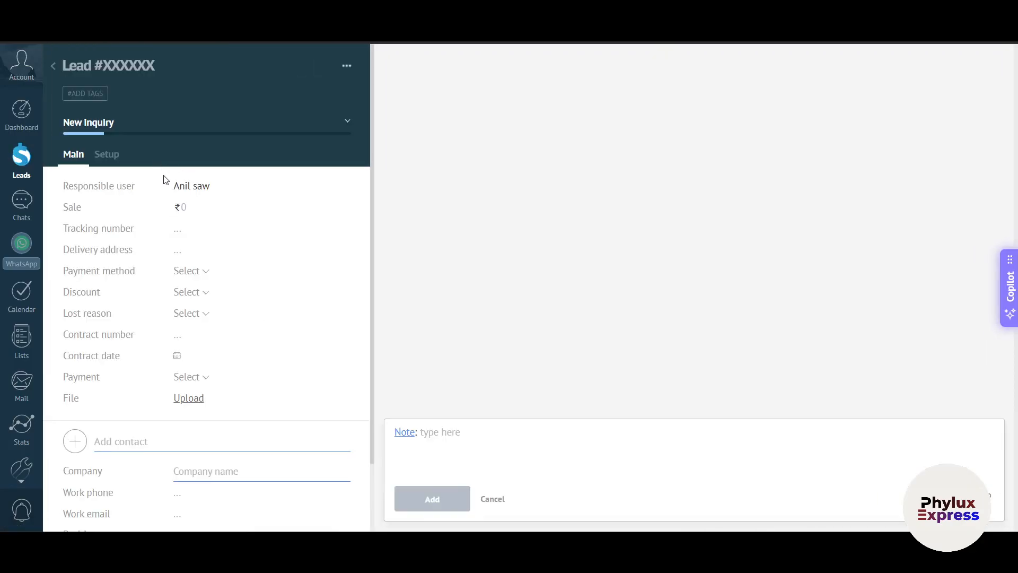
{"action": "scroll", "coordinate": [203, 273], "scroll_direction": "down", "scroll_amount": 2}
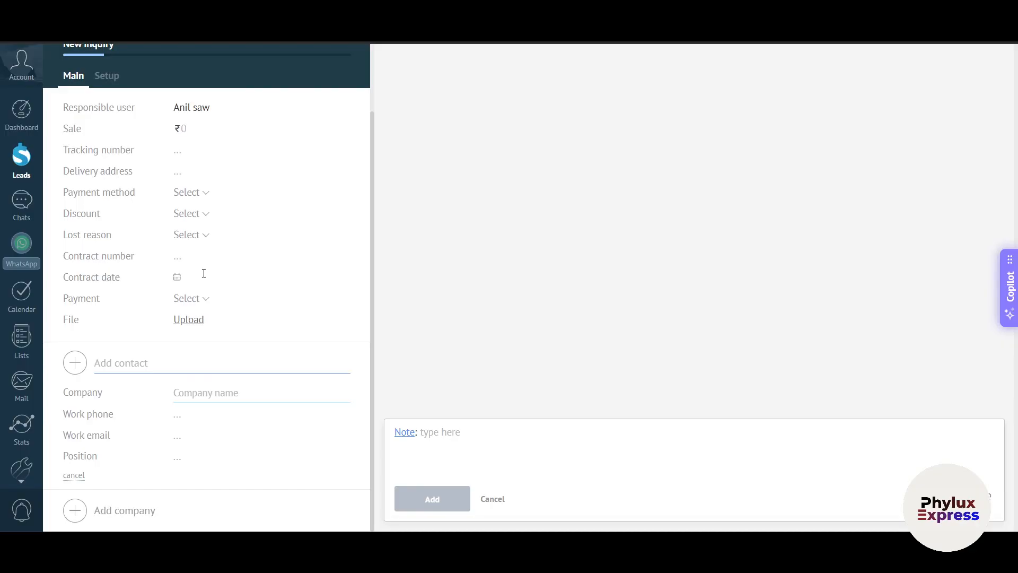
{"action": "scroll", "coordinate": [203, 273], "scroll_direction": "up", "scroll_amount": 2}
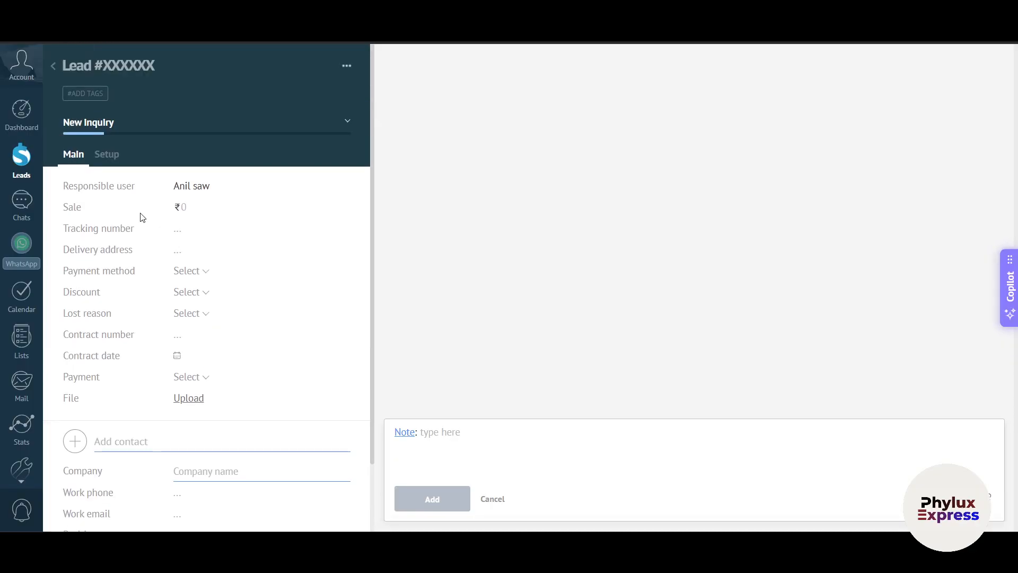
{"action": "left_click", "coordinate": [108, 155]}
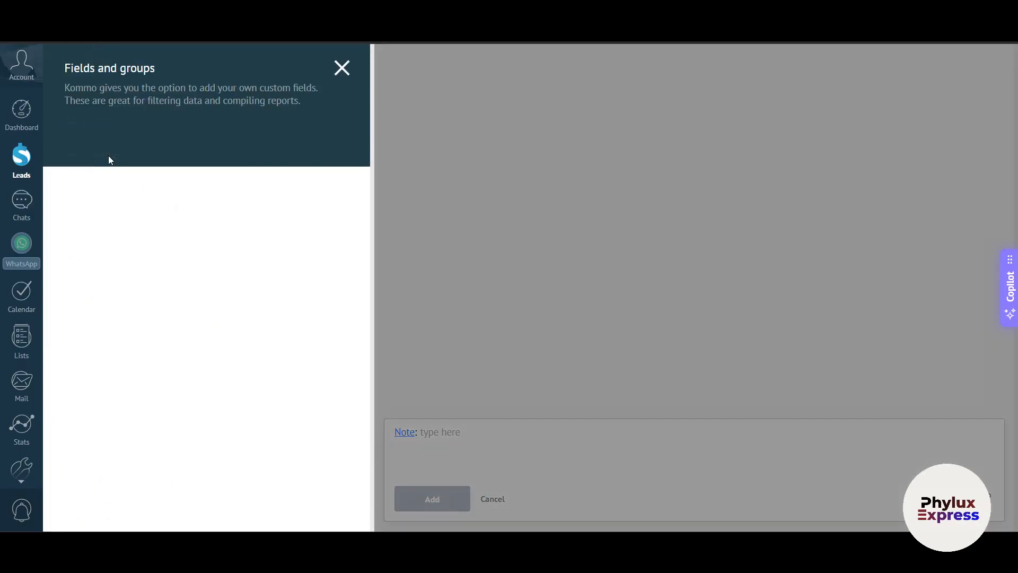
{"action": "left_click", "coordinate": [346, 68]}
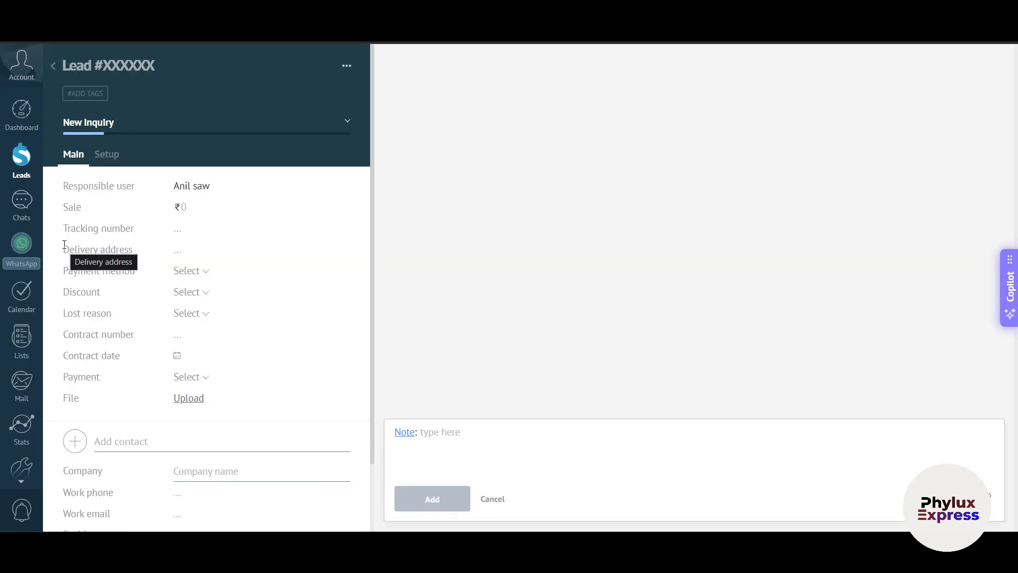
Step: Open the channel catalogue from the chat inbox and examine the messengers, WhatsApp providers, forms and outreach integrations
{"action": "left_click", "coordinate": [8, 212]}
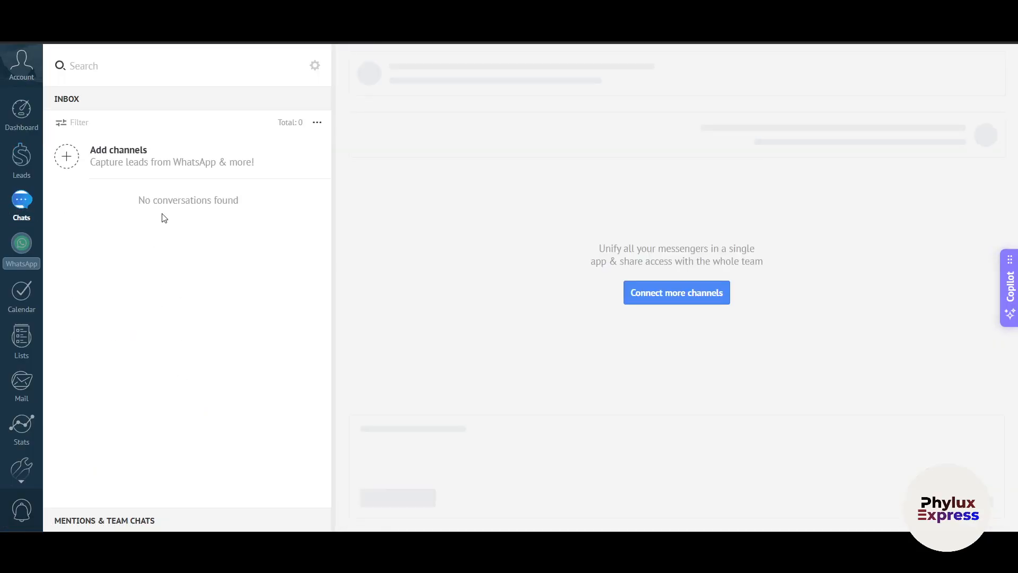
{"action": "left_click", "coordinate": [29, 165]}
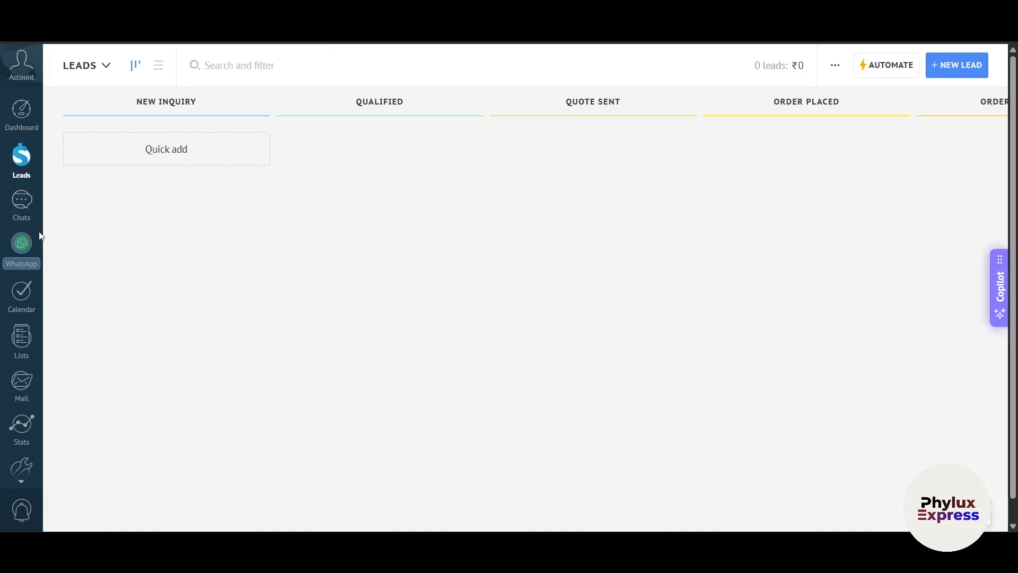
{"action": "left_click", "coordinate": [29, 216]}
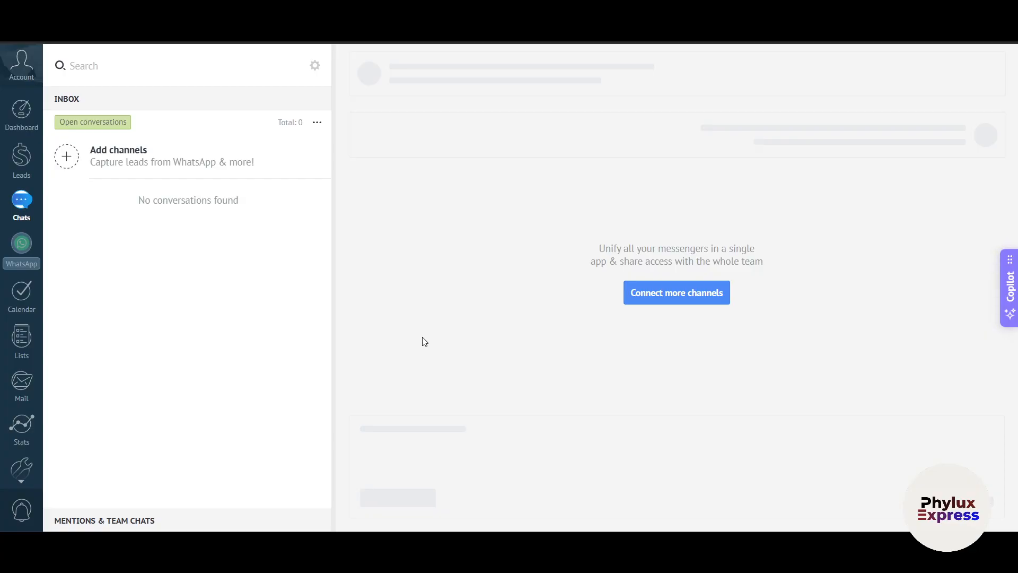
{"action": "left_click", "coordinate": [686, 300]}
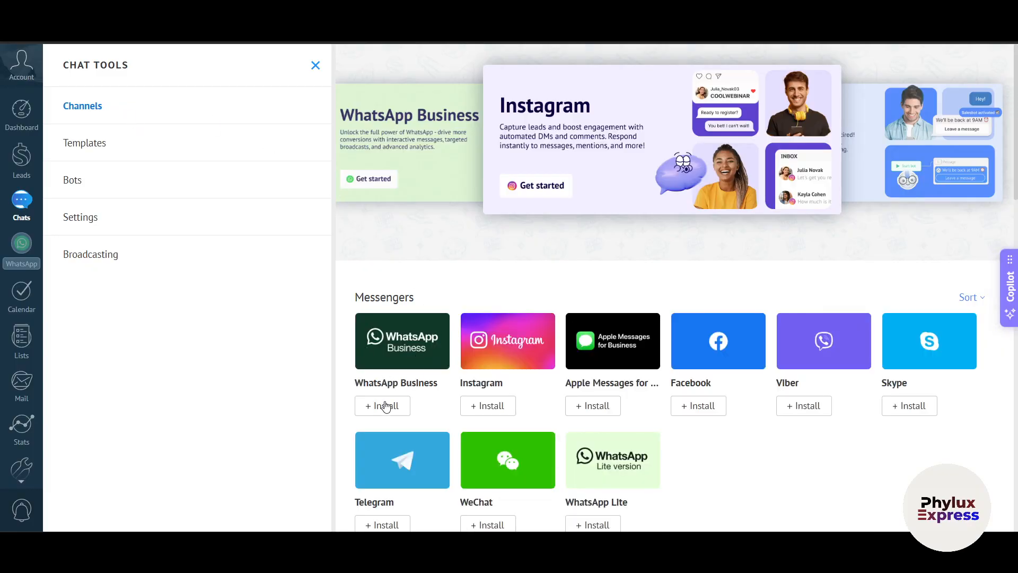
{"action": "scroll", "coordinate": [708, 446], "scroll_direction": "down", "scroll_amount": 3}
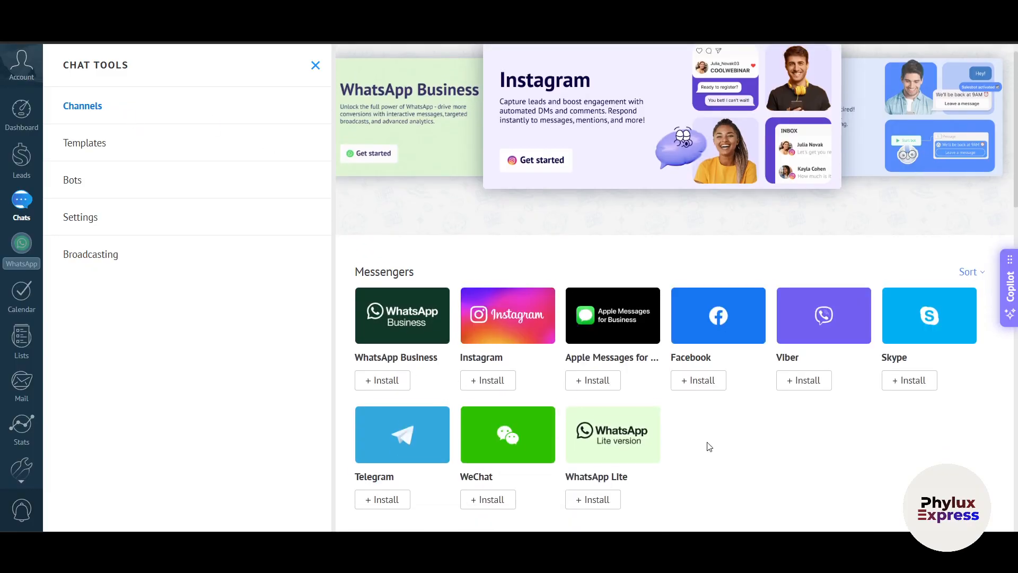
{"action": "scroll", "coordinate": [707, 447], "scroll_direction": "down", "scroll_amount": 7}
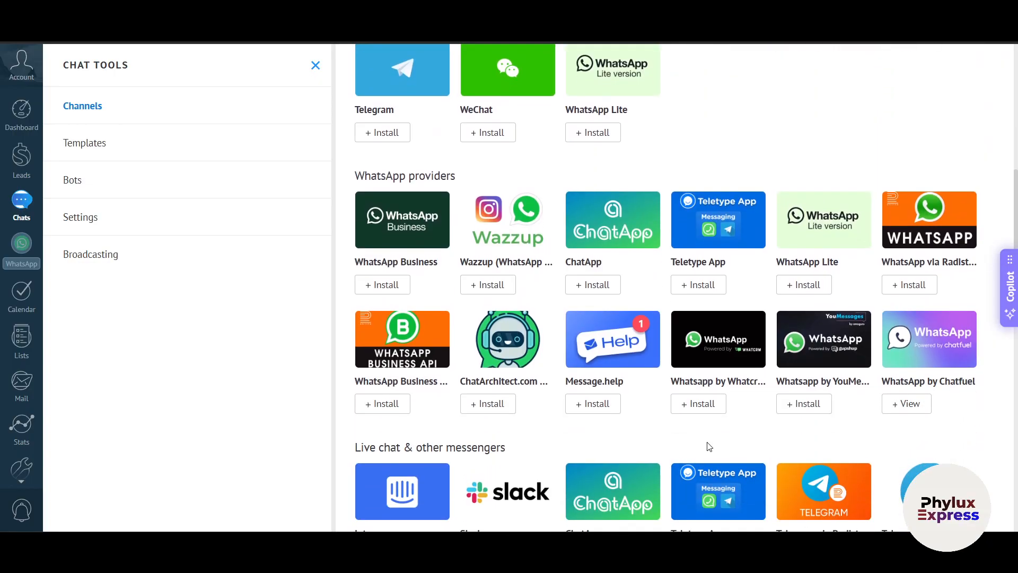
{"action": "scroll", "coordinate": [569, 421], "scroll_direction": "down", "scroll_amount": 13}
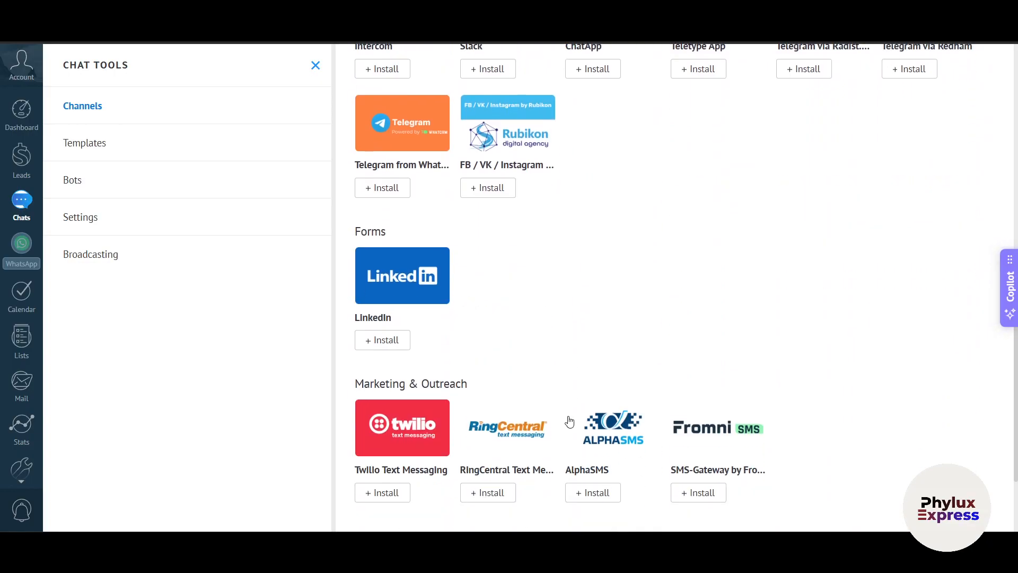
{"action": "scroll", "coordinate": [609, 424], "scroll_direction": "up", "scroll_amount": 20}
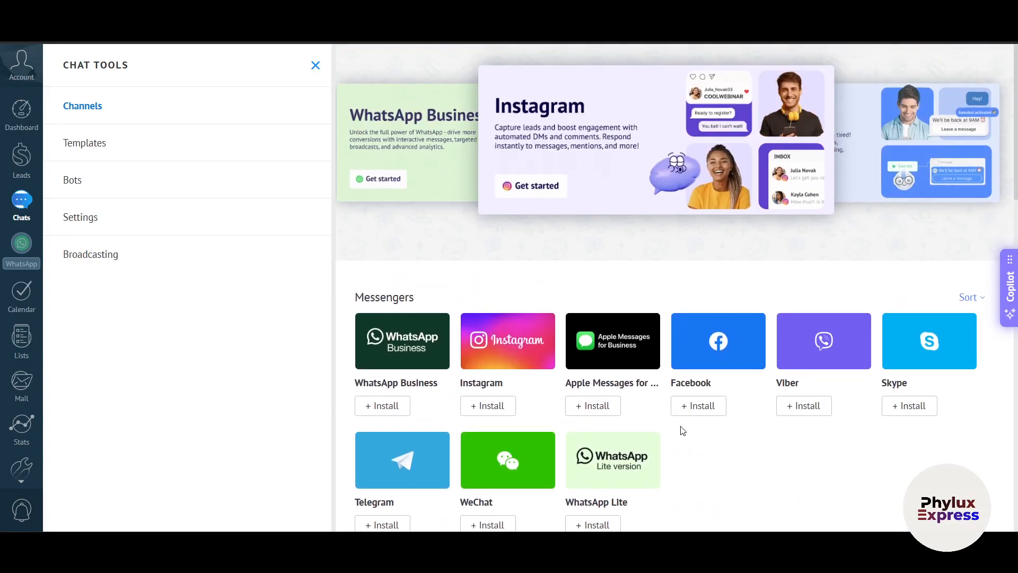
{"action": "scroll", "coordinate": [682, 428], "scroll_direction": "down", "scroll_amount": 1}
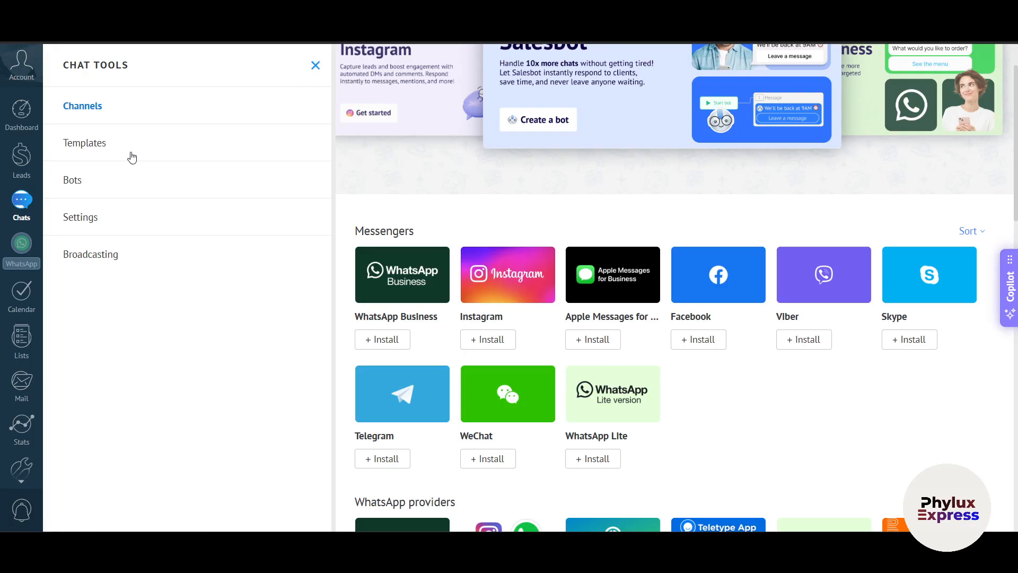
Step: Examine the chat templates page and the Salesbots list in the chat tools
{"action": "left_click", "coordinate": [130, 156]}
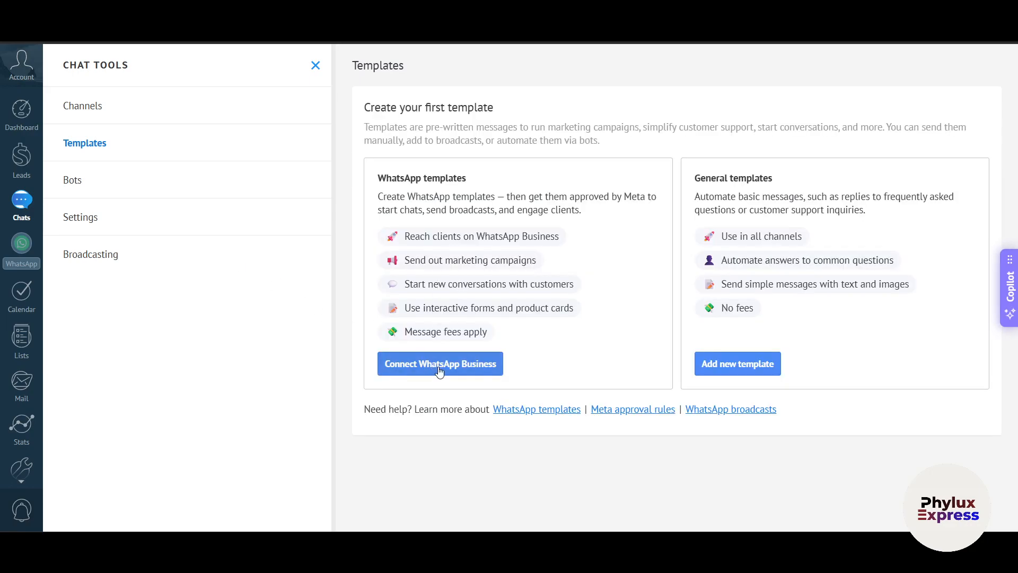
{"action": "left_click", "coordinate": [110, 179]}
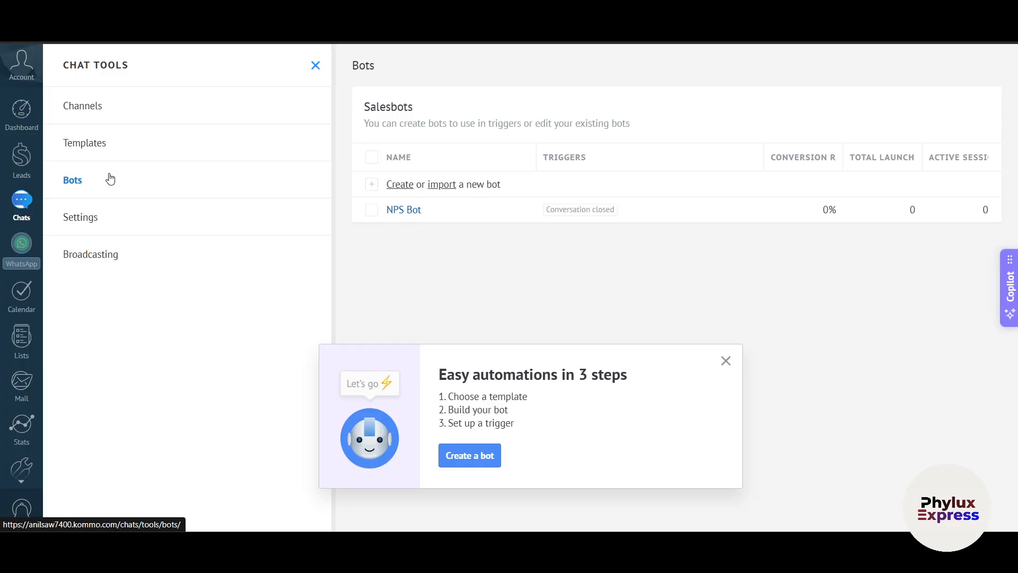
Step: Check the active leads in the pipeline and return to the chat inbox
{"action": "left_click", "coordinate": [23, 156]}
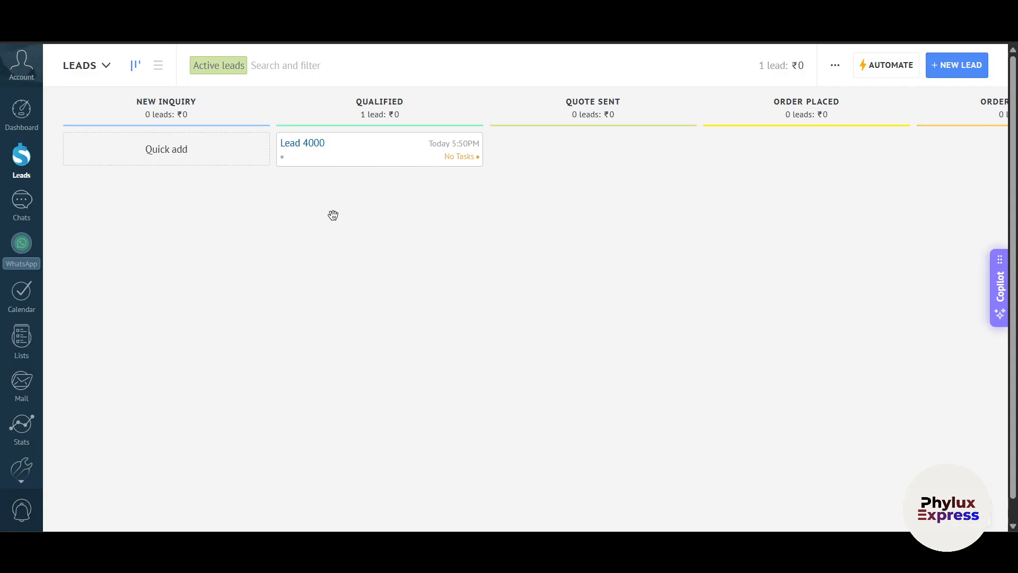
{"action": "scroll", "coordinate": [333, 215], "scroll_direction": "down", "scroll_amount": 1}
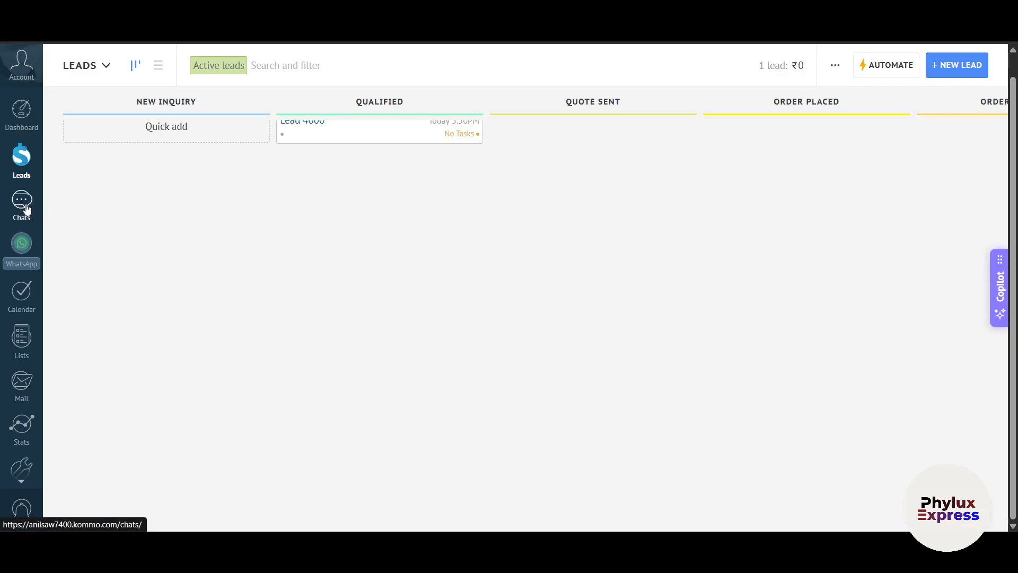
{"action": "left_click", "coordinate": [21, 200]}
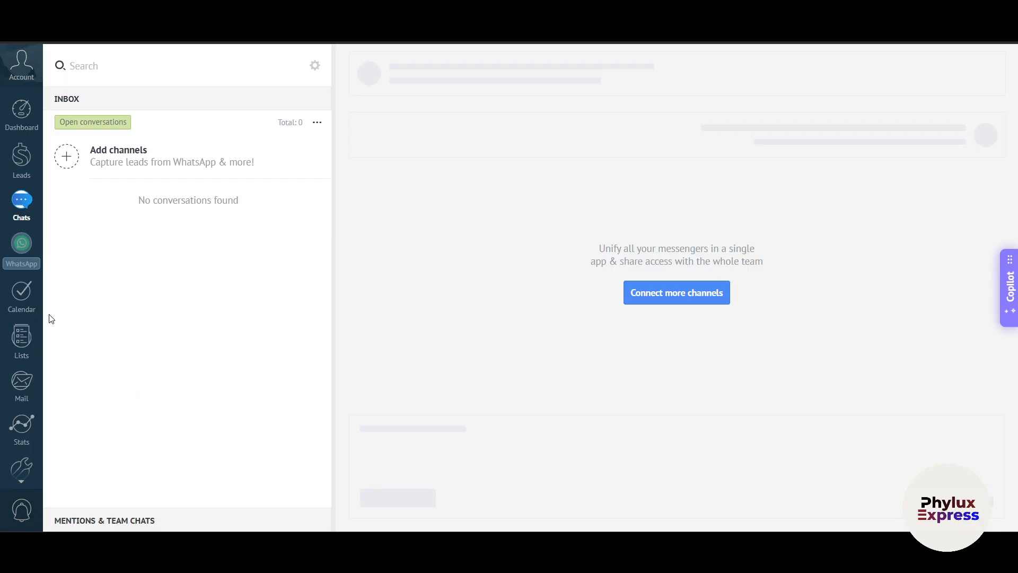
Step: Open Lead 4000 from the Qualified stage and examine its note field, statistics and media sections
{"action": "left_click", "coordinate": [22, 159]}
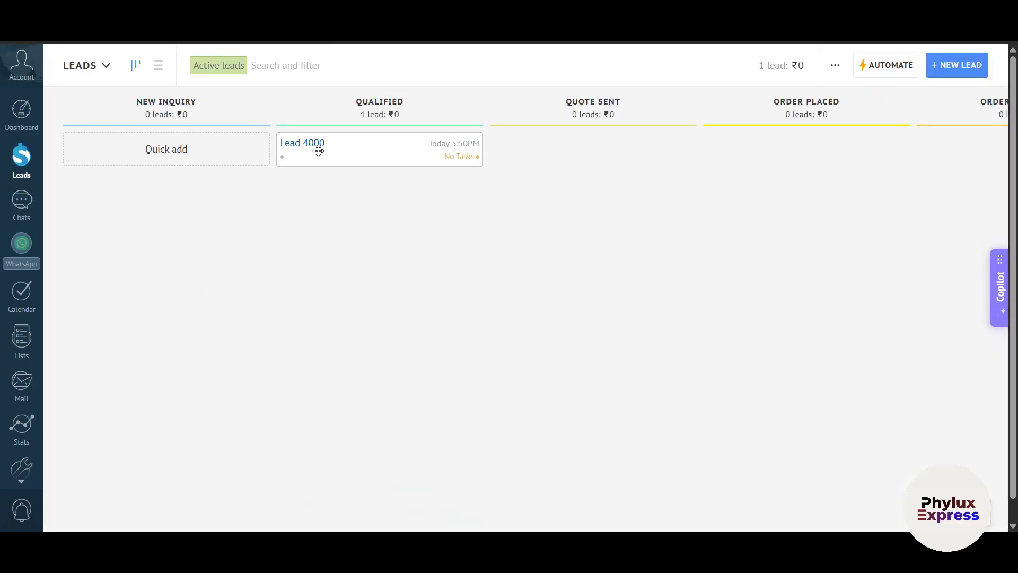
{"action": "left_click", "coordinate": [305, 143]}
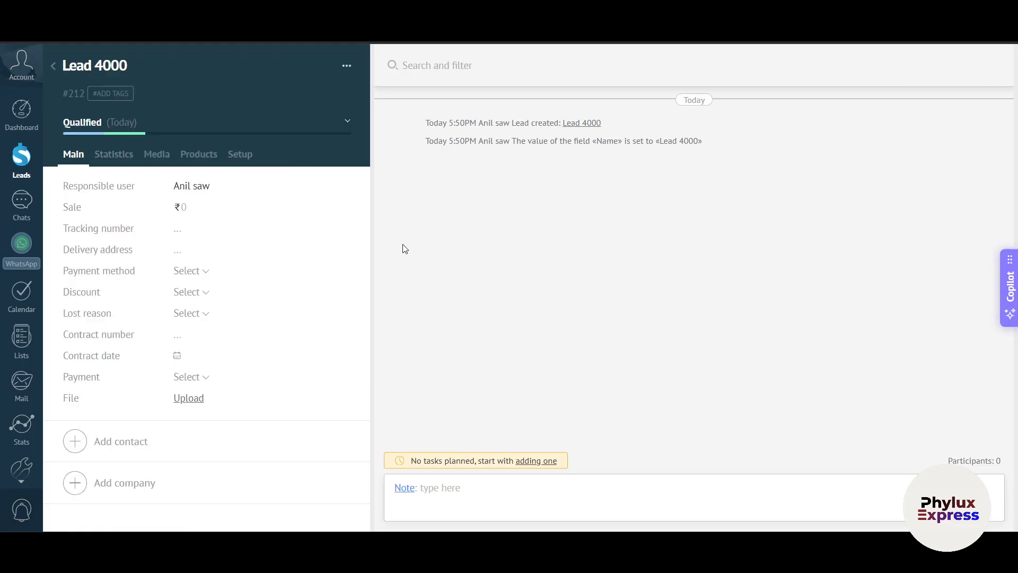
{"action": "left_click", "coordinate": [514, 493]}
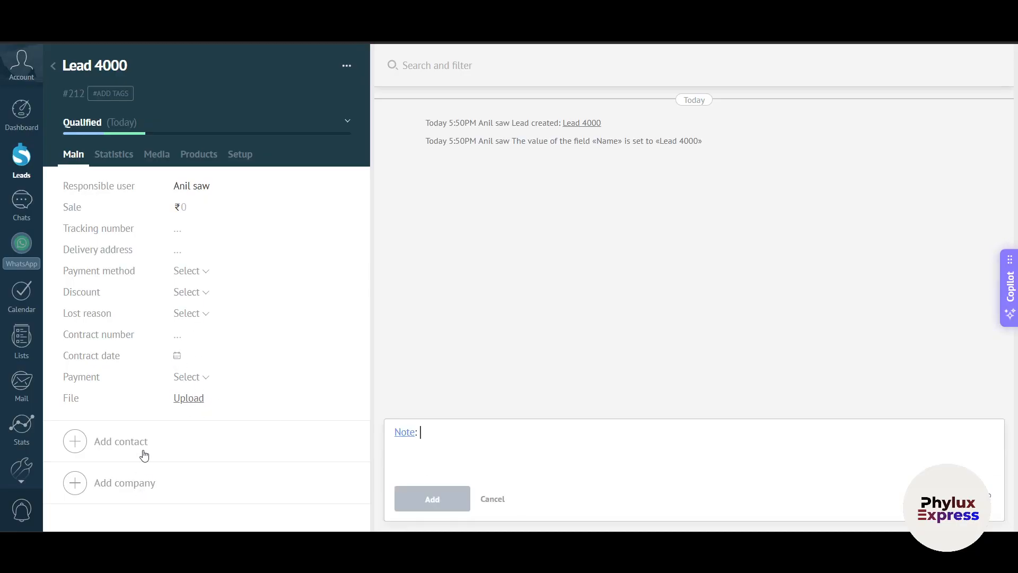
{"action": "left_click", "coordinate": [125, 158]}
{"action": "left_click", "coordinate": [170, 166]}
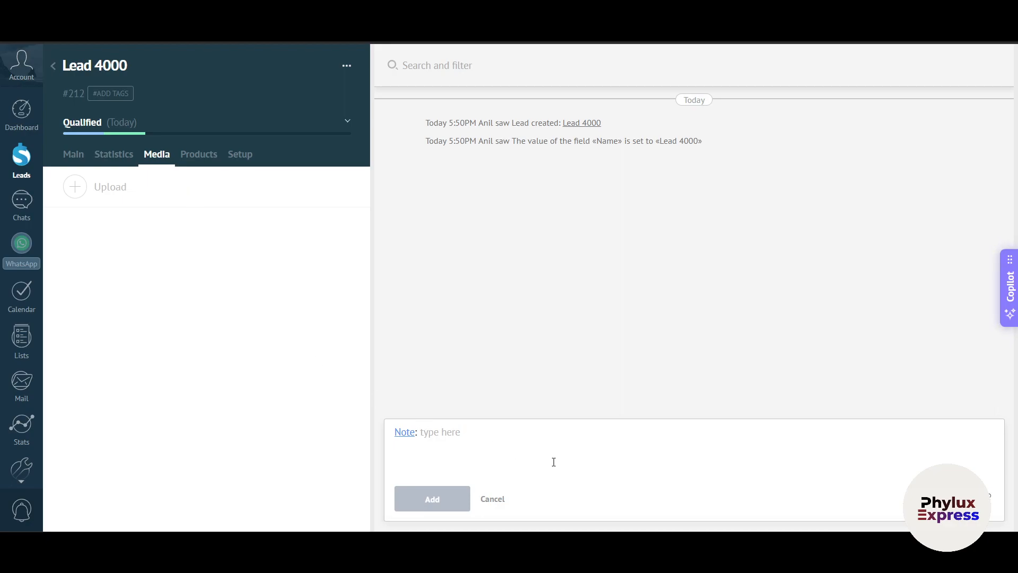
{"action": "left_click", "coordinate": [528, 453]}
Step: Open the statistics section and examine the Win-Loss Analysis report's stage figures, closed-lead funnel and prospective sales
{"action": "scroll", "coordinate": [20, 365], "scroll_direction": "down", "scroll_amount": 1}
{"action": "left_click", "coordinate": [20, 365]}
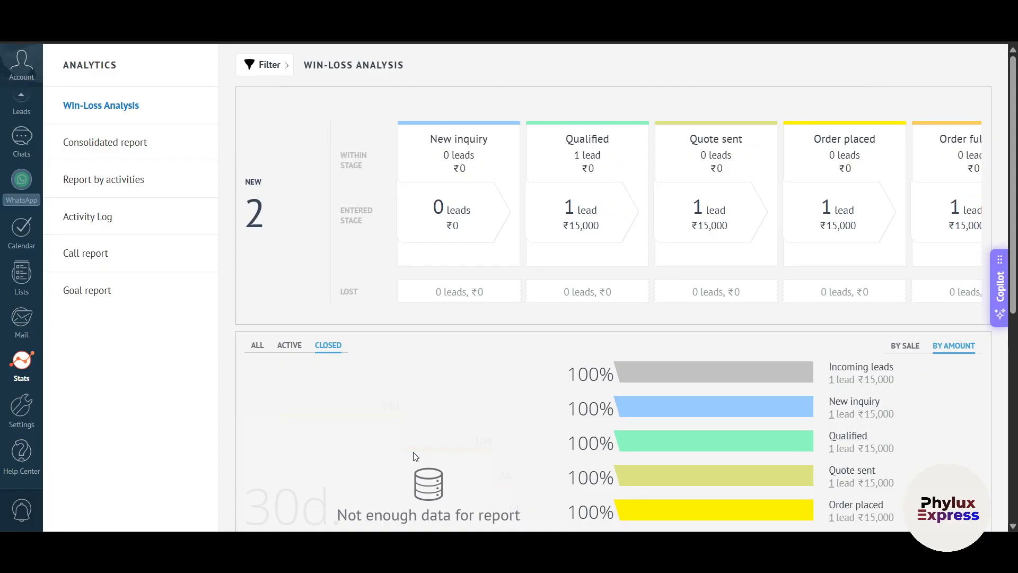
{"action": "scroll", "coordinate": [416, 457], "scroll_direction": "down", "scroll_amount": 2}
{"action": "scroll", "coordinate": [415, 456], "scroll_direction": "down", "scroll_amount": 5}
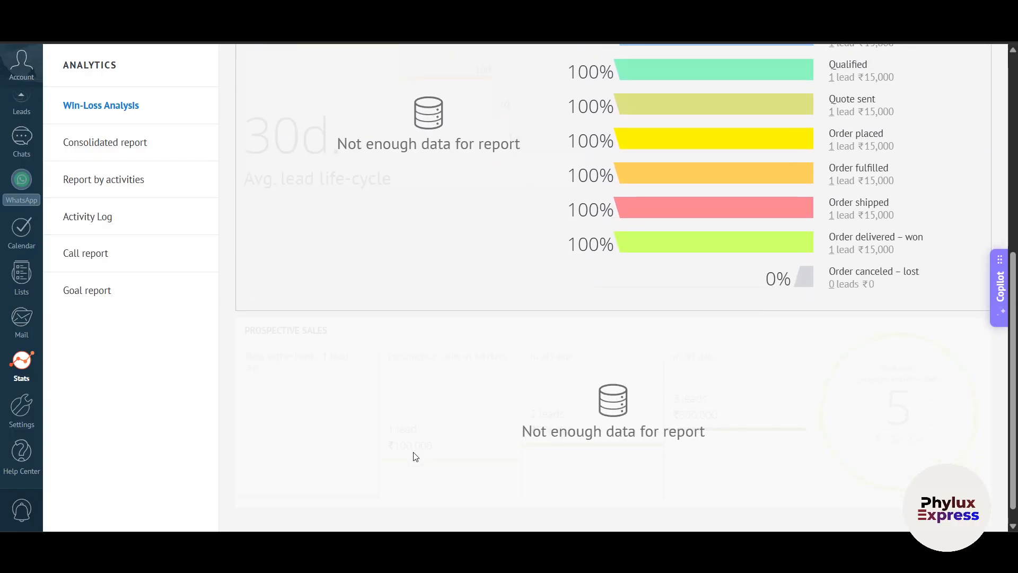
{"action": "scroll", "coordinate": [415, 456], "scroll_direction": "down", "scroll_amount": 1}
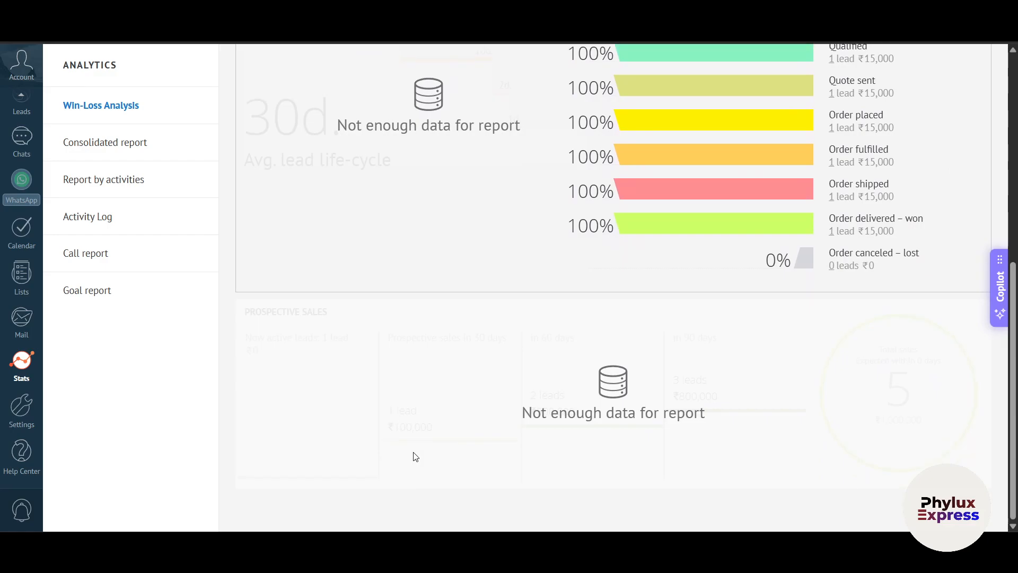
{"action": "scroll", "coordinate": [415, 455], "scroll_direction": "up", "scroll_amount": 6}
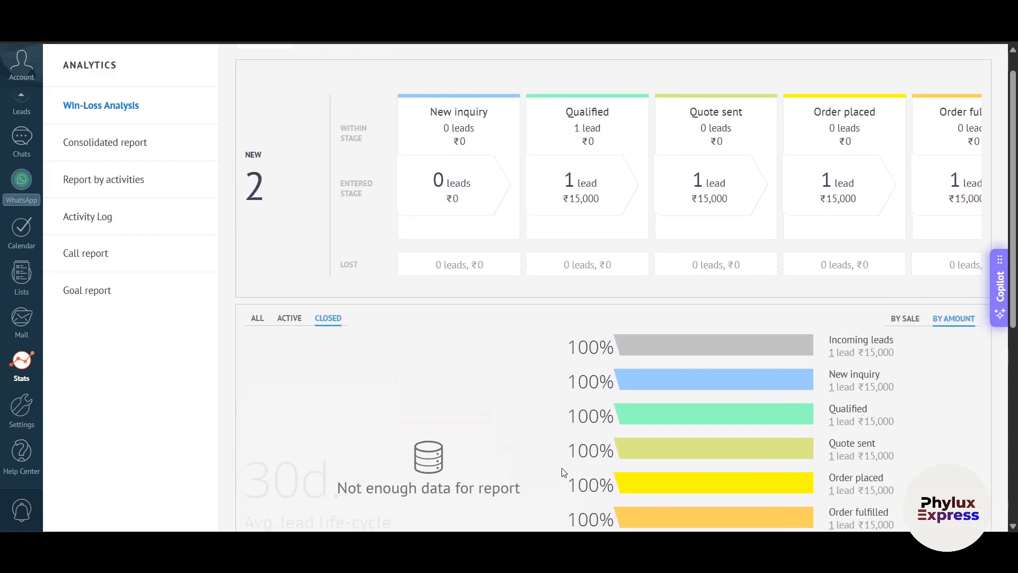
{"action": "scroll", "coordinate": [563, 472], "scroll_direction": "down", "scroll_amount": 3}
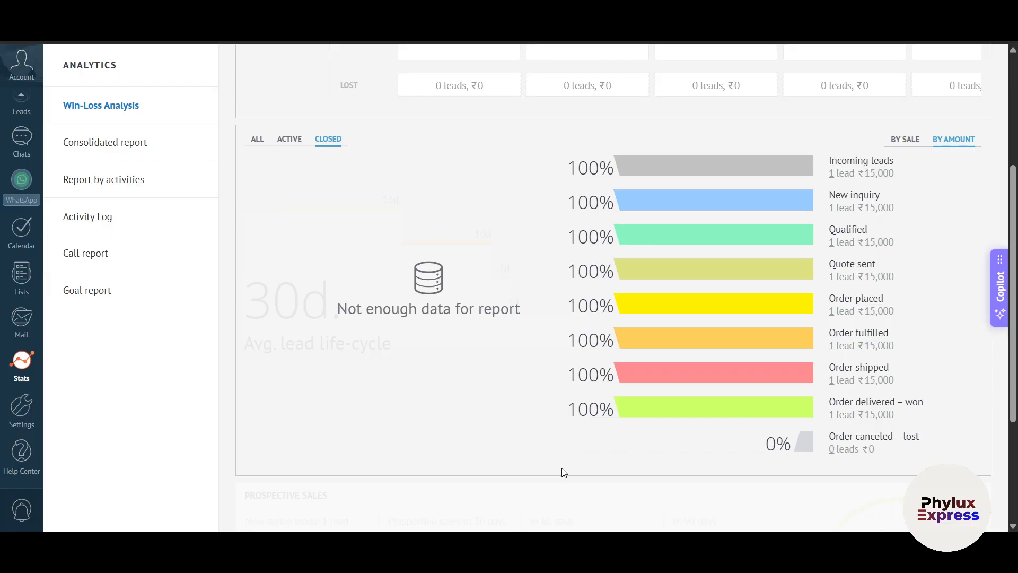
{"action": "scroll", "coordinate": [17, 109], "scroll_direction": "up", "scroll_amount": 1}
{"action": "scroll", "coordinate": [17, 108], "scroll_direction": "up", "scroll_amount": 2}
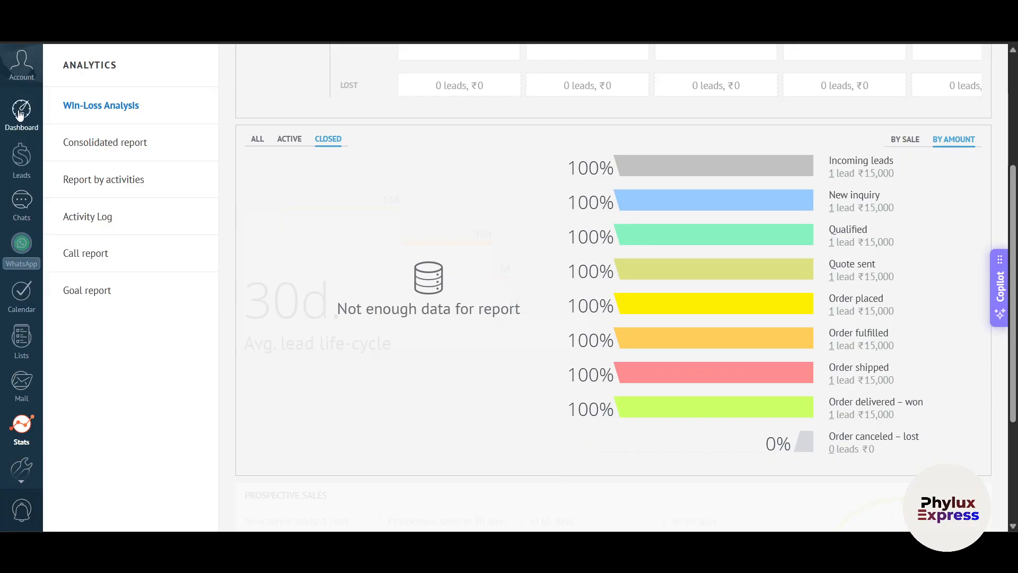
Step: Revisit the WhatsApp section and chat inbox, and look across the stages of the leads pipeline
{"action": "left_click", "coordinate": [22, 157]}
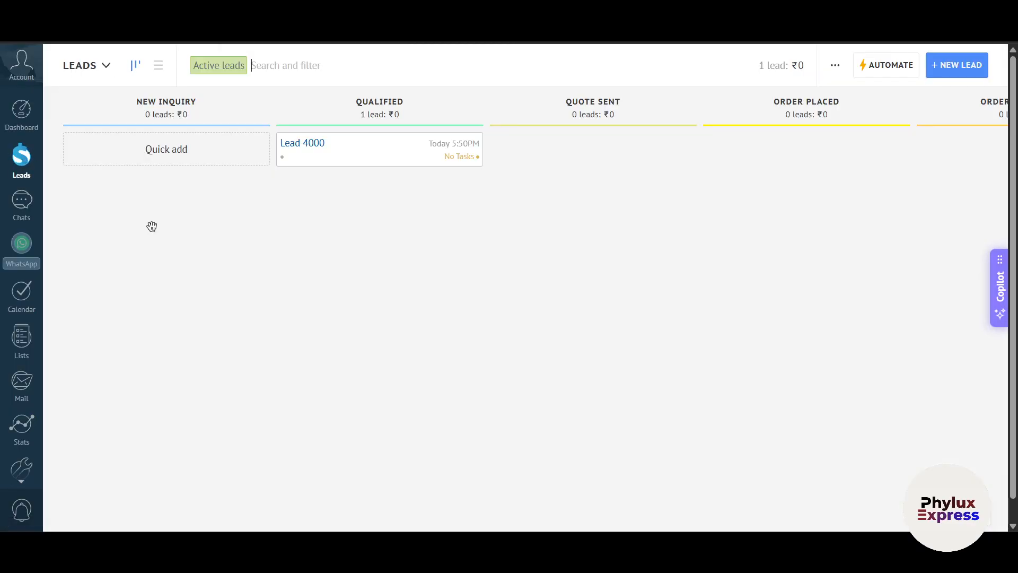
{"action": "left_click", "coordinate": [19, 254]}
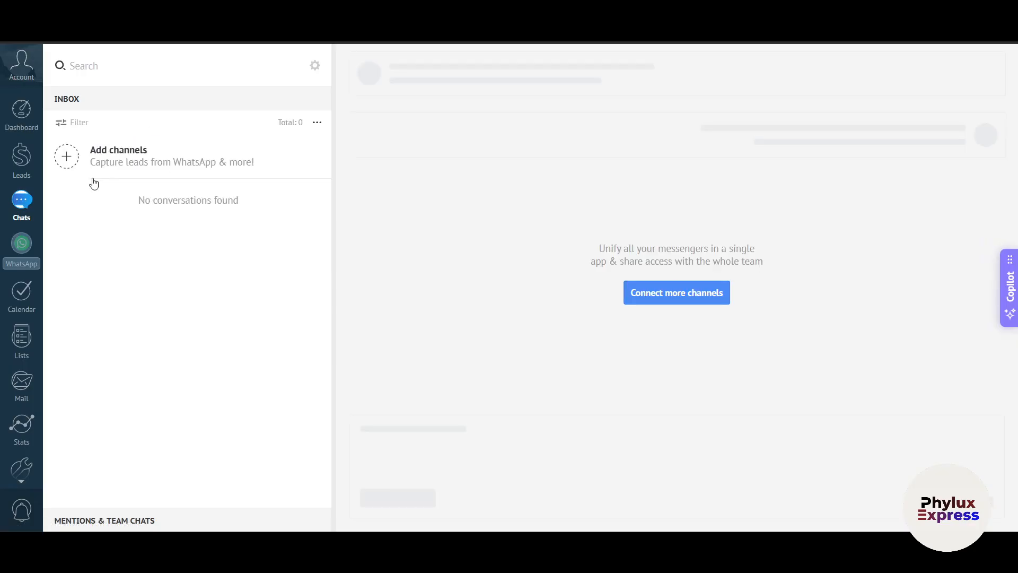
{"action": "left_click", "coordinate": [15, 253]}
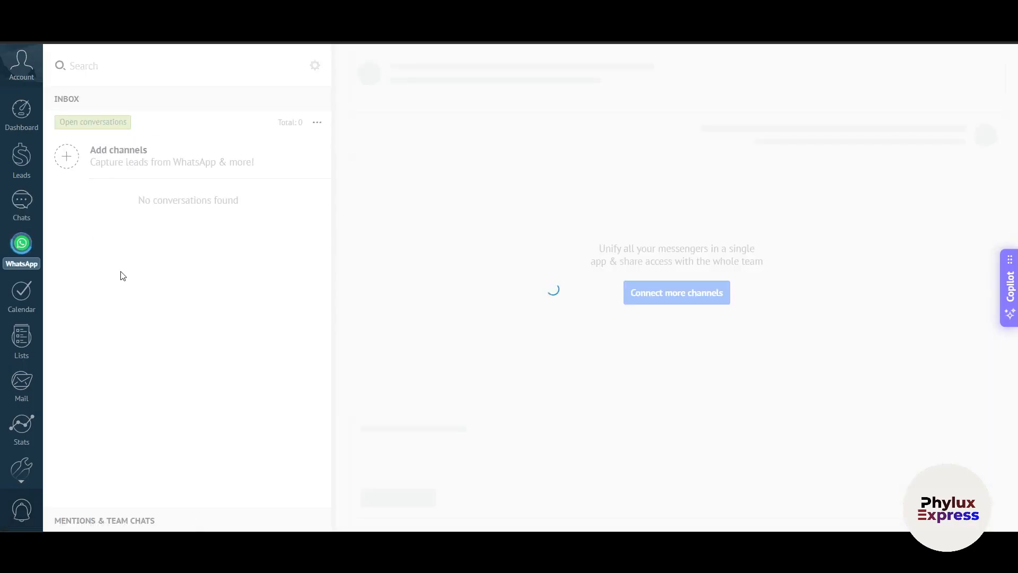
{"action": "left_click", "coordinate": [18, 211]}
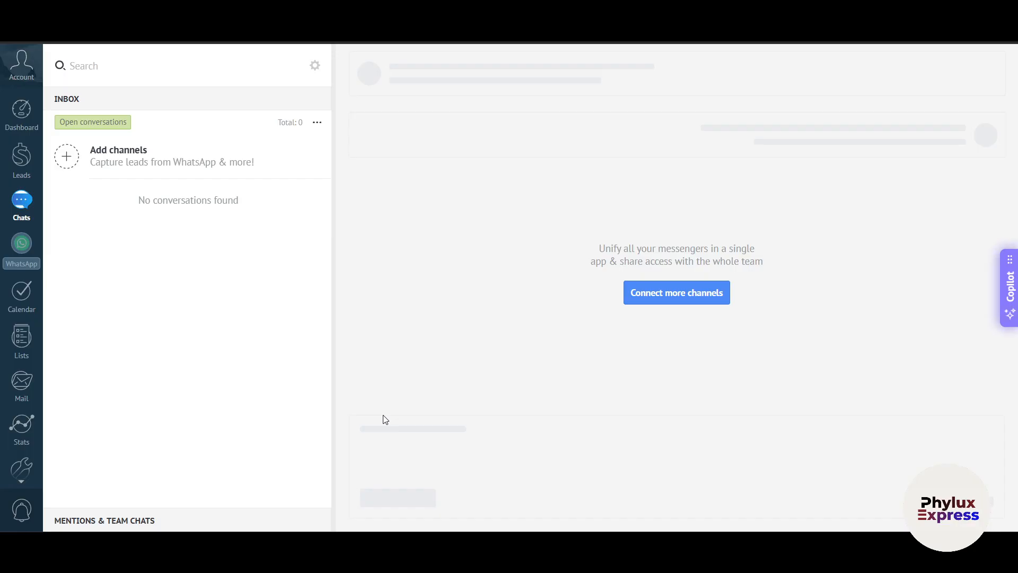
{"action": "left_click", "coordinate": [33, 159]}
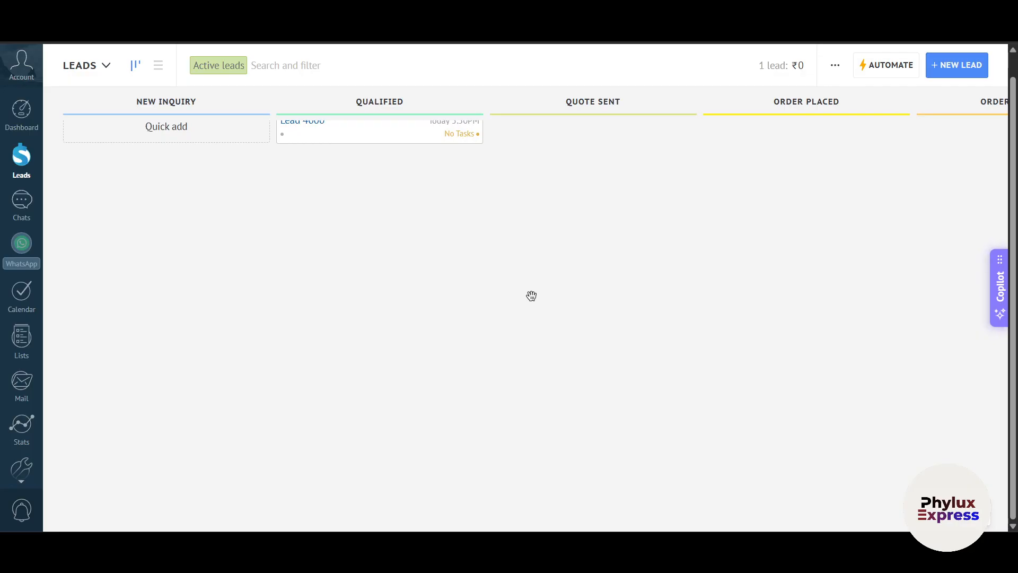
{"action": "scroll", "coordinate": [531, 296], "scroll_direction": "down", "scroll_amount": 2}
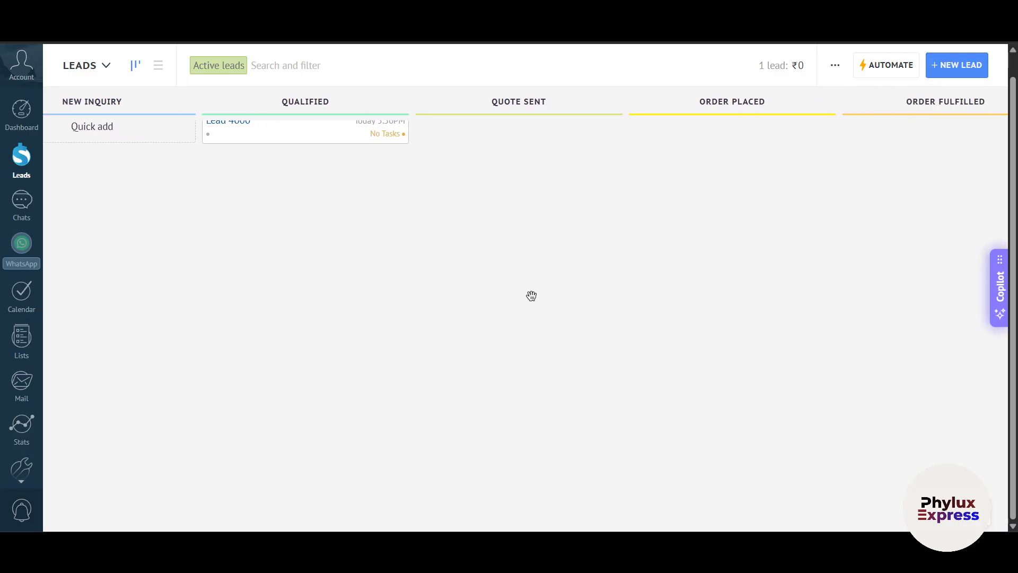